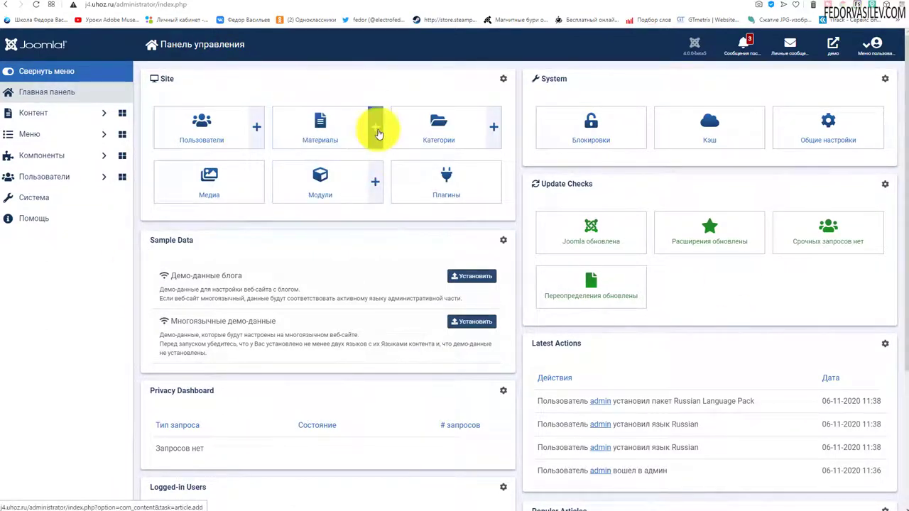
- Create a new article and enter "демо статья" as its title
{"action": "left_click", "coordinate": [320, 129]}
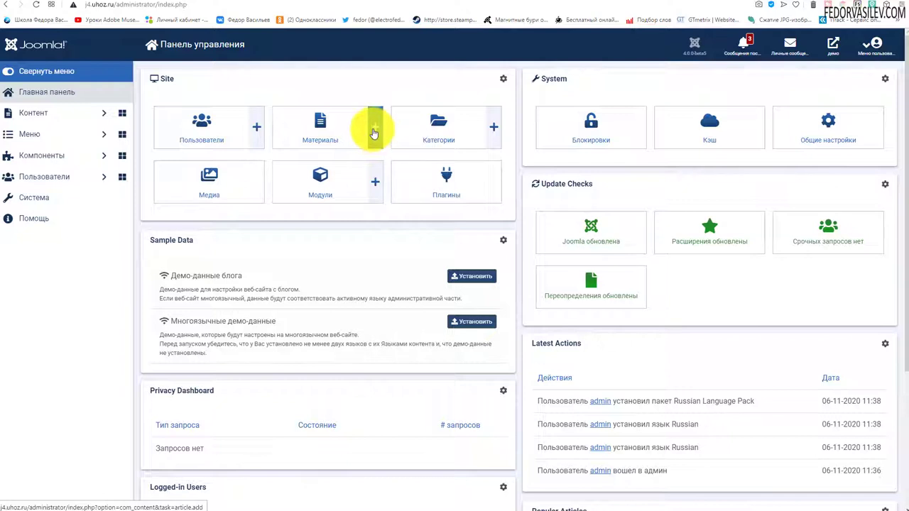
{"action": "left_click", "coordinate": [53, 112]}
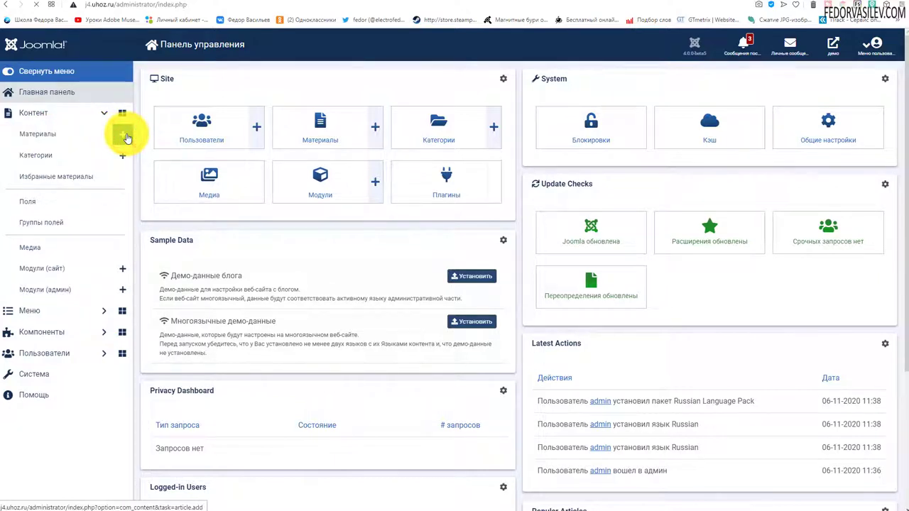
{"action": "left_click", "coordinate": [125, 136]}
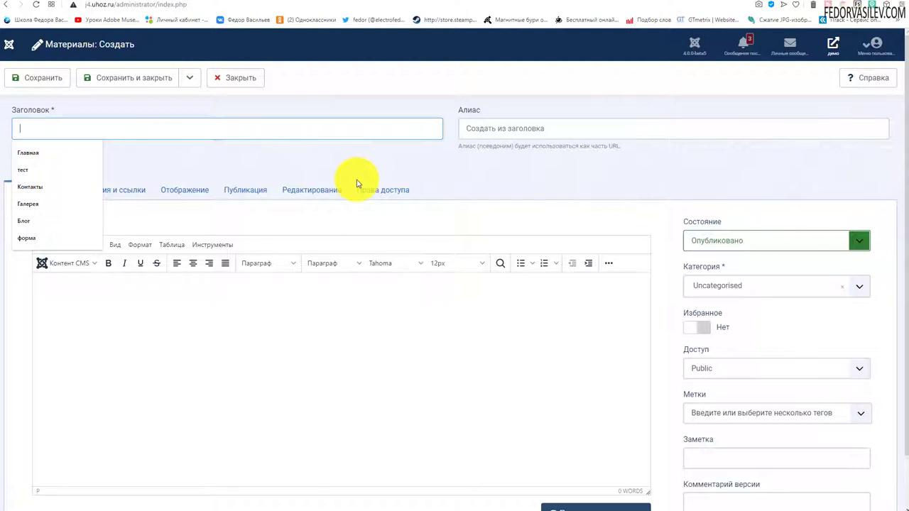
{"action": "scroll", "coordinate": [714, 239], "scroll_direction": "down", "scroll_amount": 1}
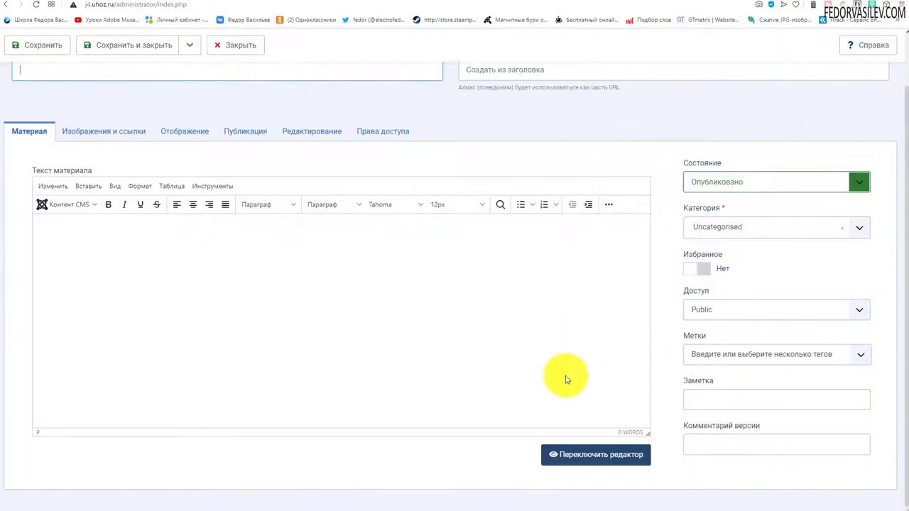
{"action": "scroll", "coordinate": [108, 252], "scroll_direction": "up", "scroll_amount": 1}
{"action": "left_click", "coordinate": [43, 130]}
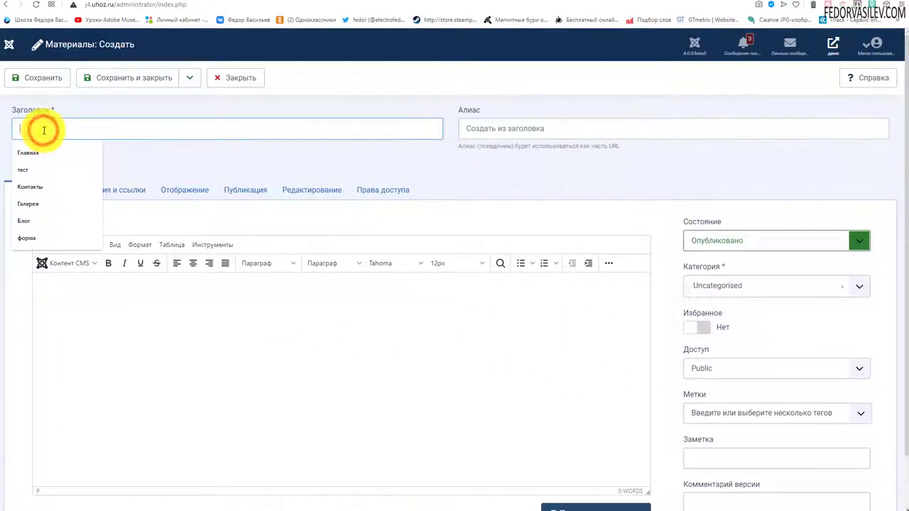
{"action": "type", "text": "демо статья"}
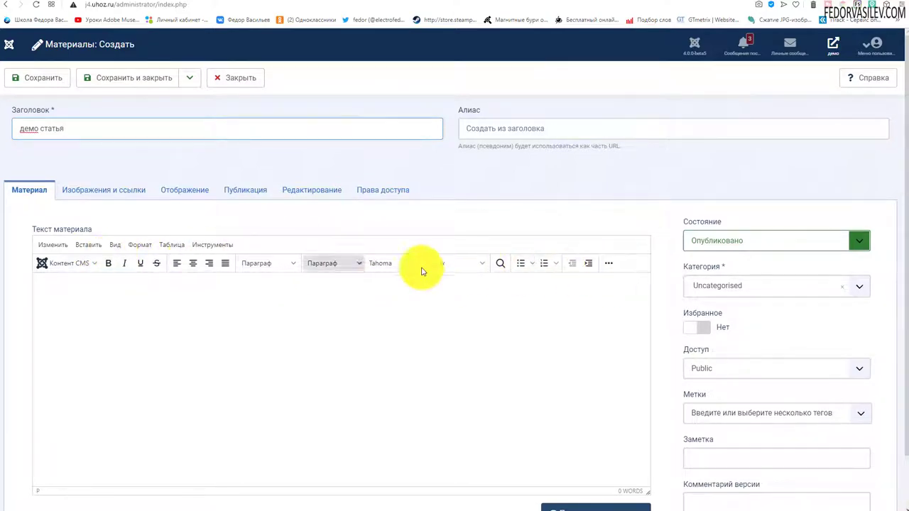
- Show the editor's additional formatting tools and examine the article's status, category and access options
{"action": "left_click", "coordinate": [609, 264]}
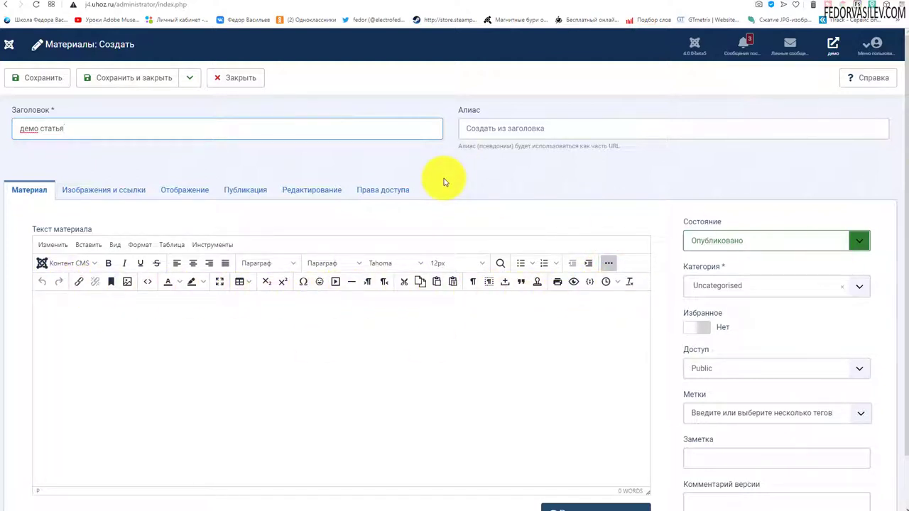
{"action": "left_click", "coordinate": [858, 242]}
{"action": "left_click", "coordinate": [742, 213]}
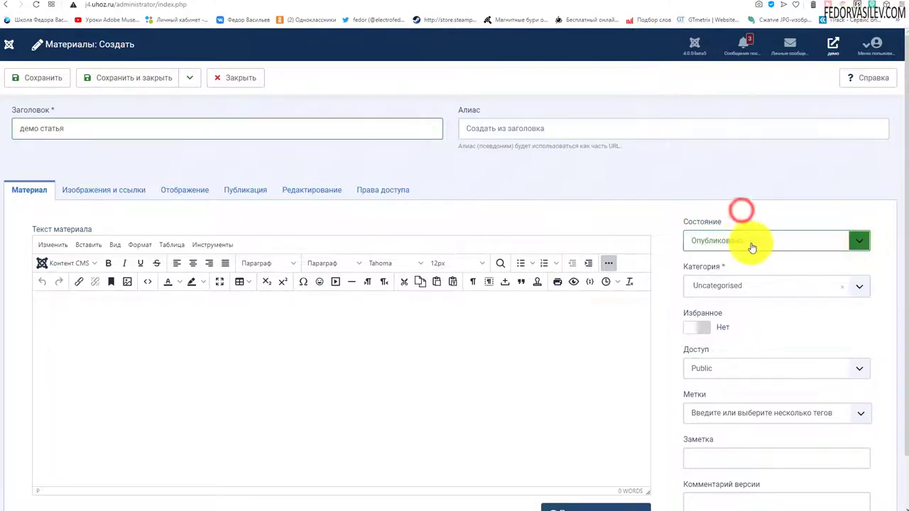
{"action": "scroll", "coordinate": [753, 247], "scroll_direction": "down", "scroll_amount": 1}
{"action": "left_click", "coordinate": [707, 231]}
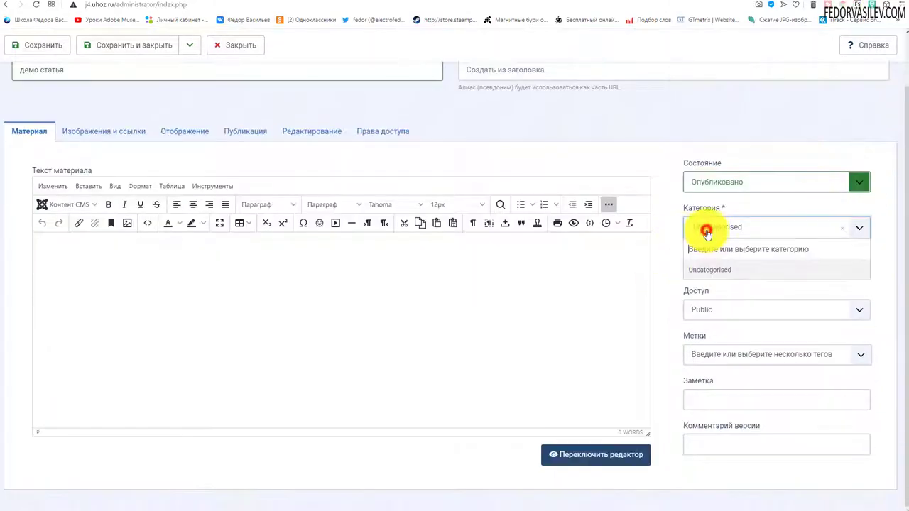
{"action": "left_click", "coordinate": [706, 233]}
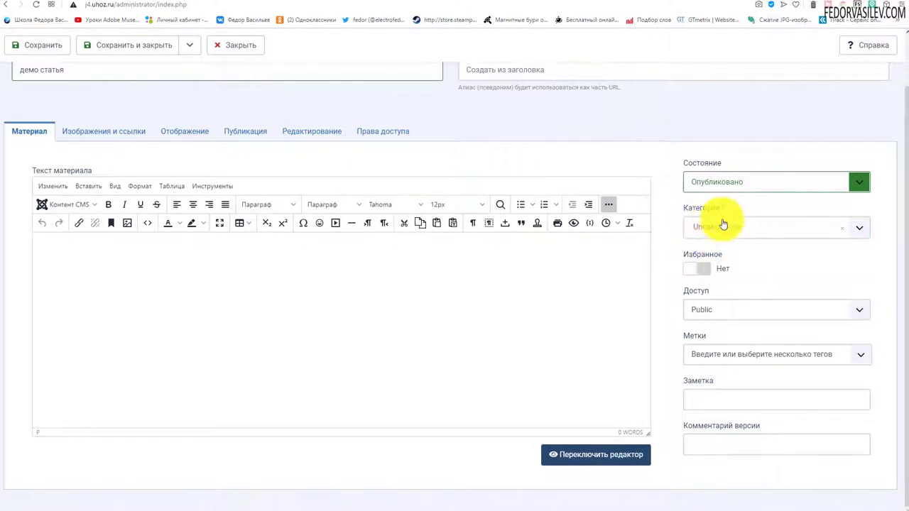
{"action": "left_click", "coordinate": [726, 237]}
{"action": "left_click", "coordinate": [664, 167]}
{"action": "scroll", "coordinate": [618, 178], "scroll_direction": "up", "scroll_amount": 1}
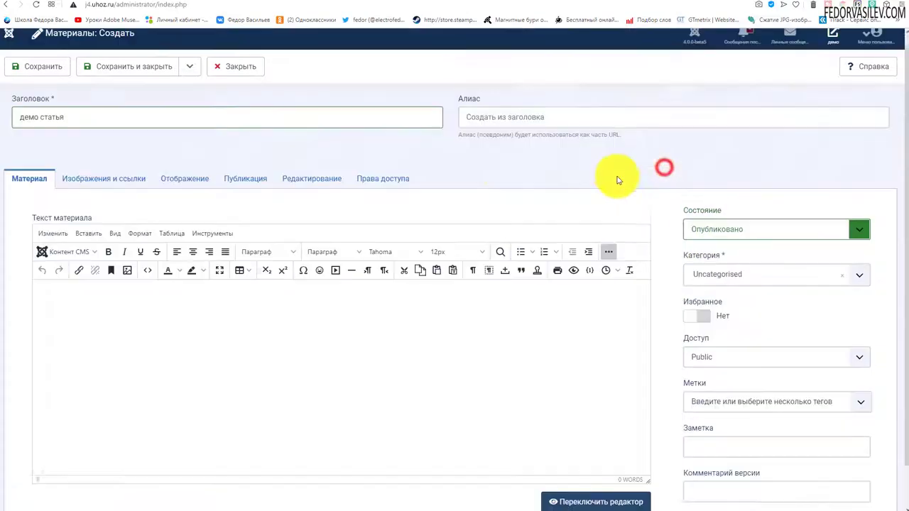
{"action": "scroll", "coordinate": [490, 192], "scroll_direction": "down", "scroll_amount": 1}
{"action": "left_click", "coordinate": [716, 308]}
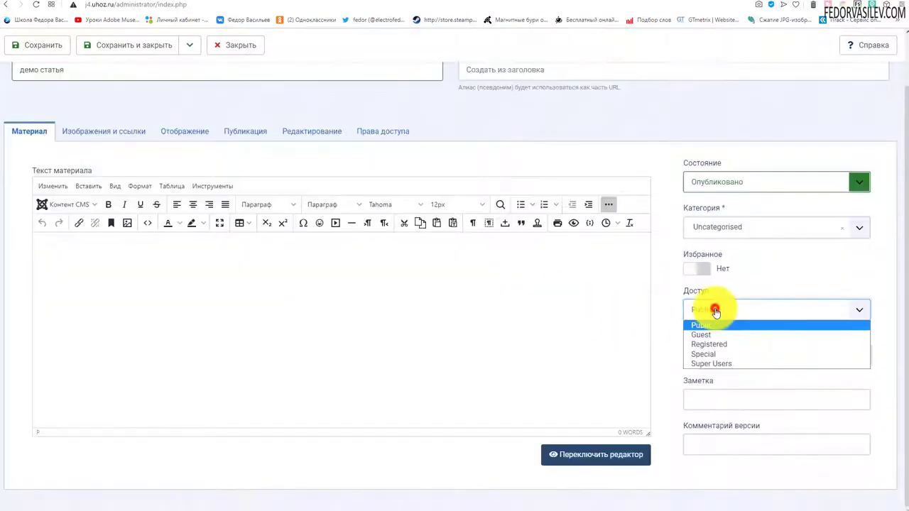
{"action": "left_click", "coordinate": [746, 286]}
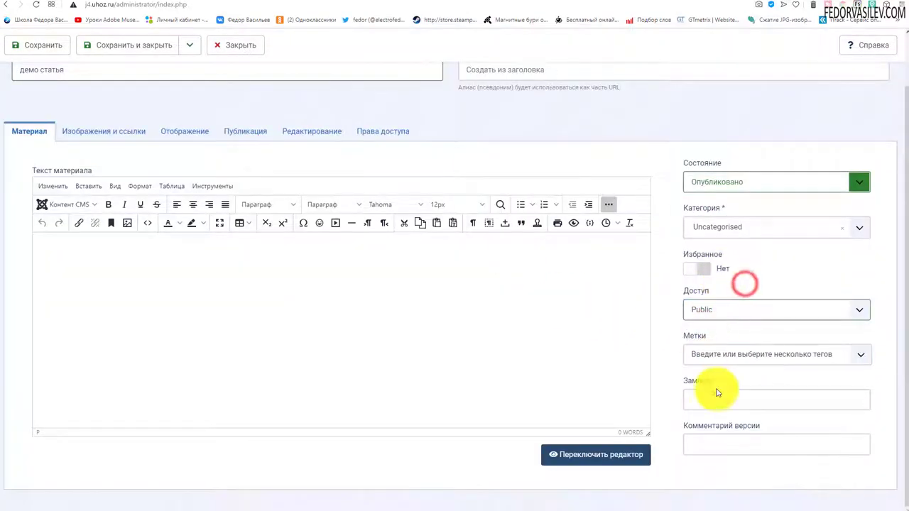
- Enter "текст статьи" as the article's body text
{"action": "scroll", "coordinate": [425, 341], "scroll_direction": "up", "scroll_amount": 1}
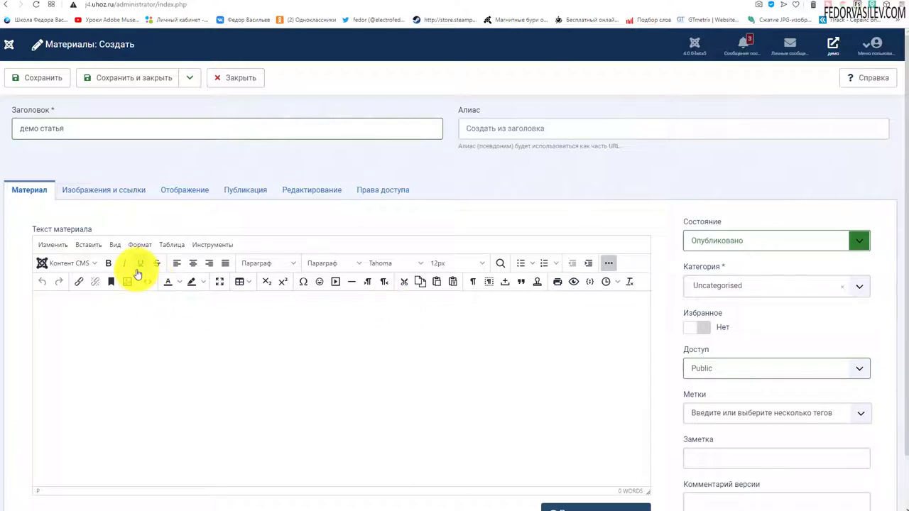
{"action": "scroll", "coordinate": [138, 248], "scroll_direction": "down", "scroll_amount": 1}
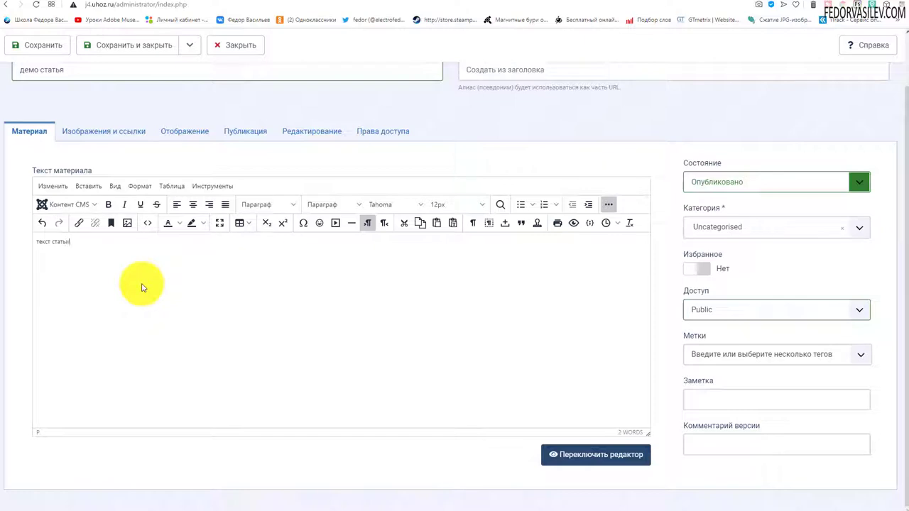
{"action": "left_click_drag", "start_coordinate": [101, 255], "coordinate": [25, 242]}
{"action": "left_click", "coordinate": [119, 254]}
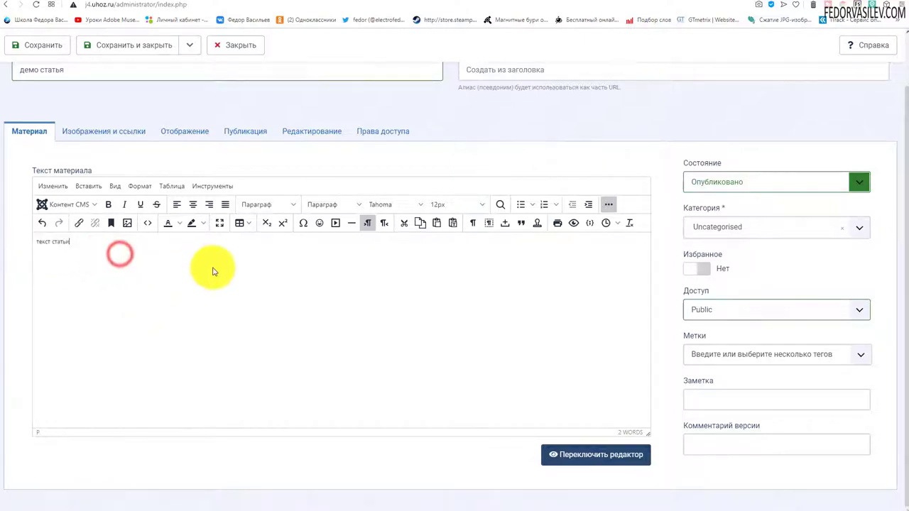
{"action": "scroll", "coordinate": [212, 271], "scroll_direction": "up", "scroll_amount": 1}
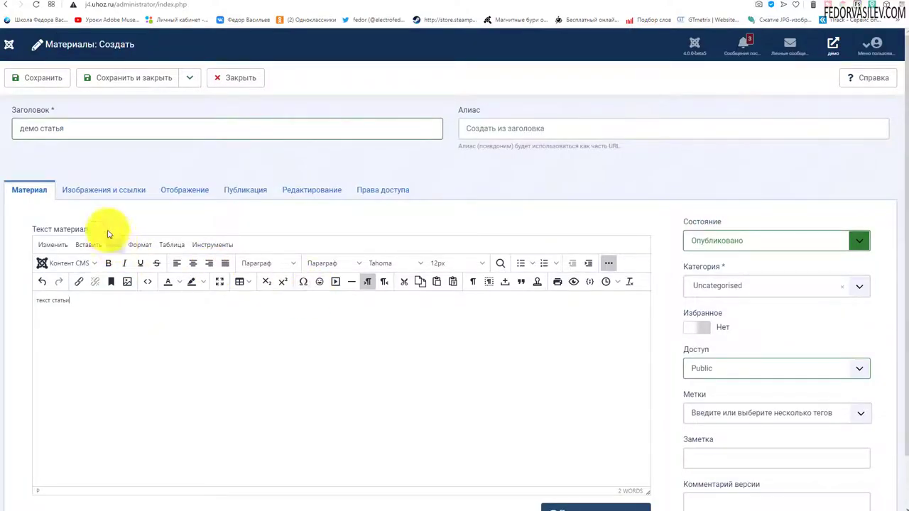
{"action": "left_click", "coordinate": [91, 194]}
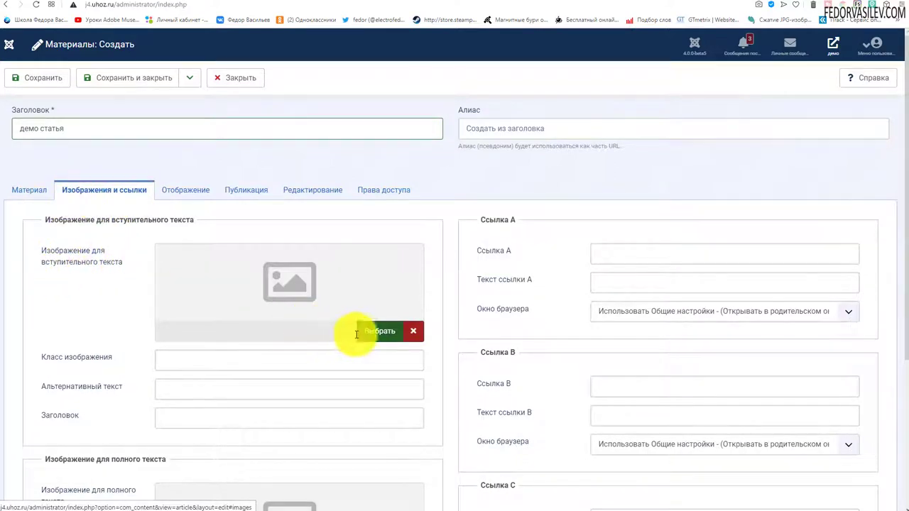
{"action": "left_click", "coordinate": [378, 336]}
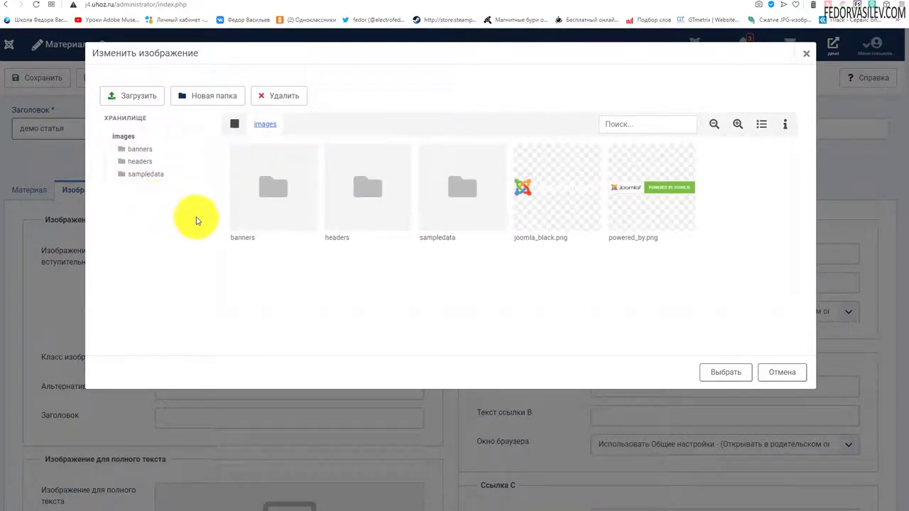
{"action": "left_click", "coordinate": [140, 97]}
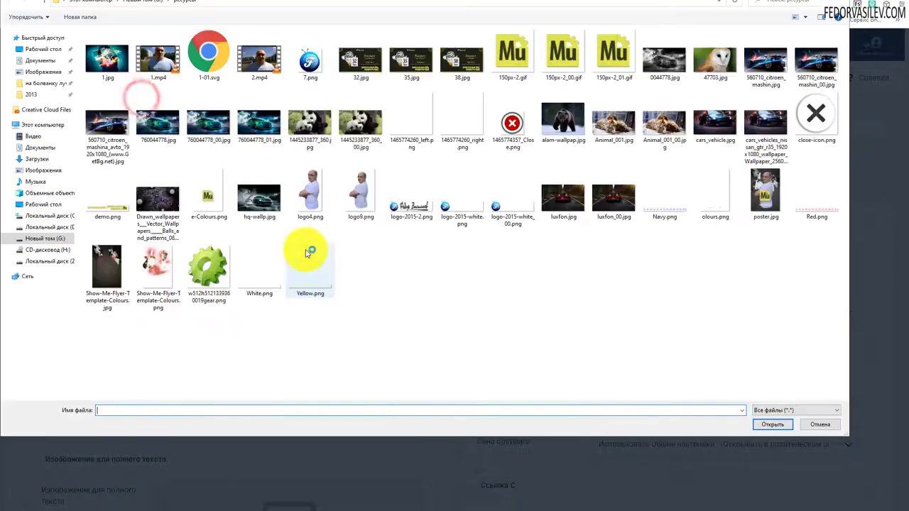
{"action": "left_click", "coordinate": [310, 125]}
{"action": "left_click", "coordinate": [768, 426]}
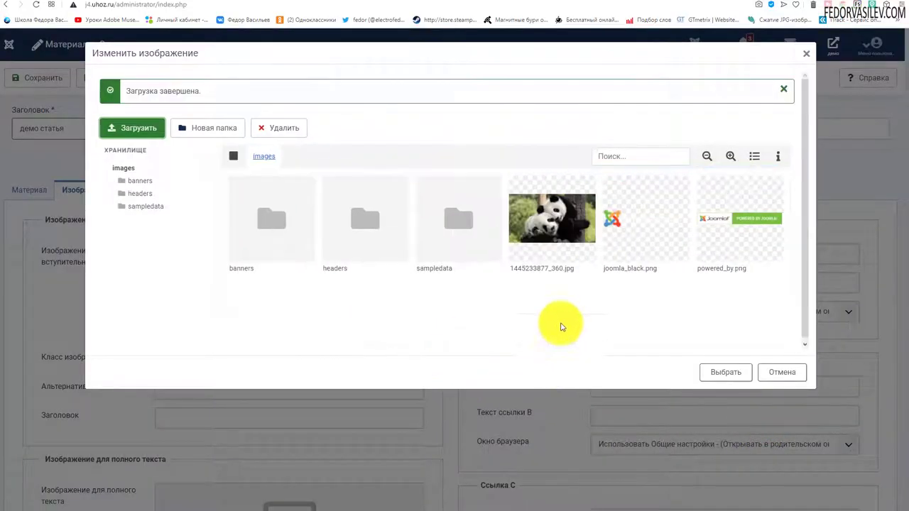
{"action": "left_click", "coordinate": [520, 186]}
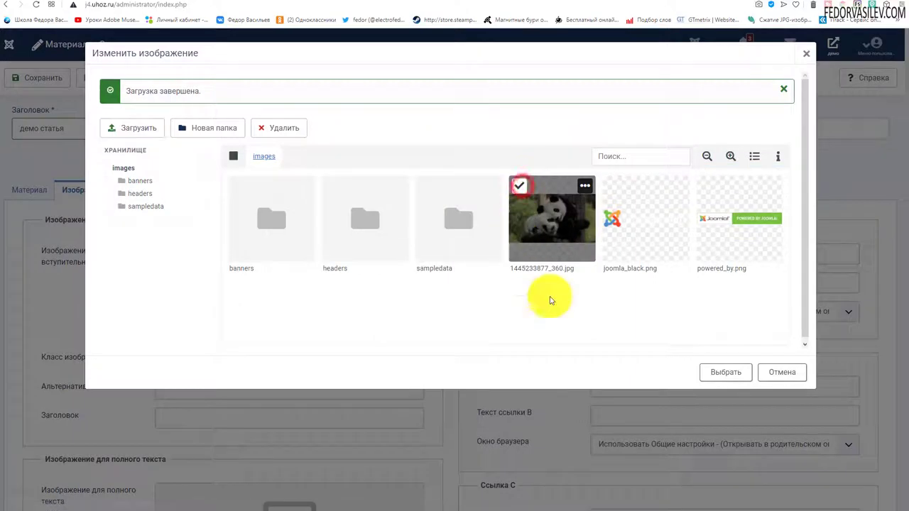
{"action": "left_click", "coordinate": [715, 371]}
- Upload 760044778_01.jpg to the images folder and select it as the article's full text image
{"action": "scroll", "coordinate": [313, 261], "scroll_direction": "down", "scroll_amount": 2}
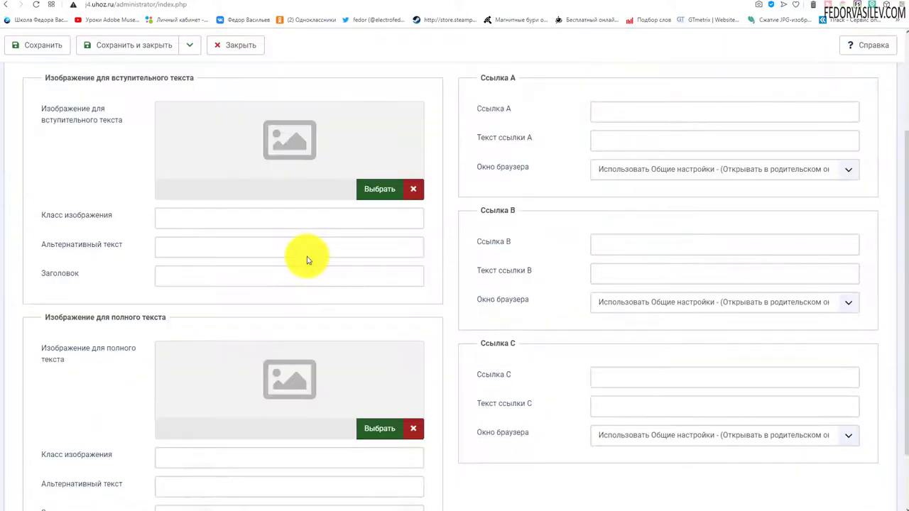
{"action": "scroll", "coordinate": [309, 256], "scroll_direction": "down", "scroll_amount": 1}
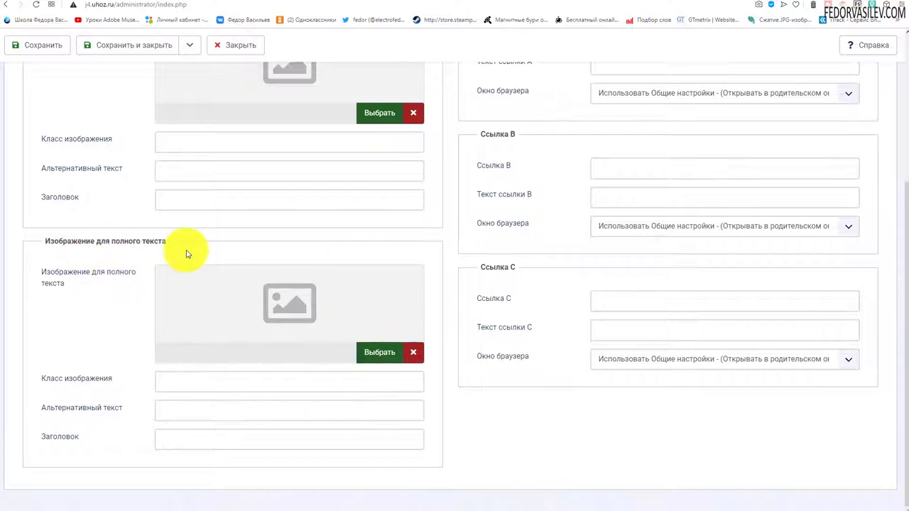
{"action": "left_click", "coordinate": [374, 354]}
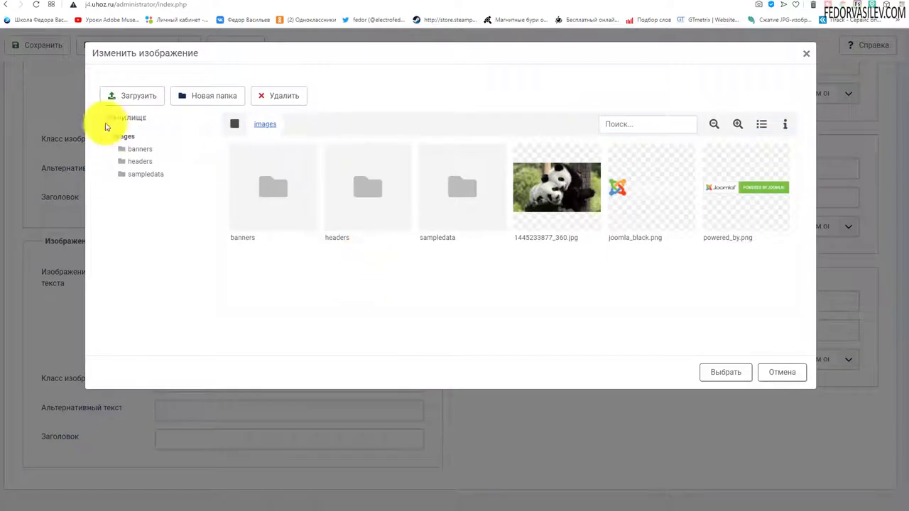
{"action": "left_click", "coordinate": [126, 99]}
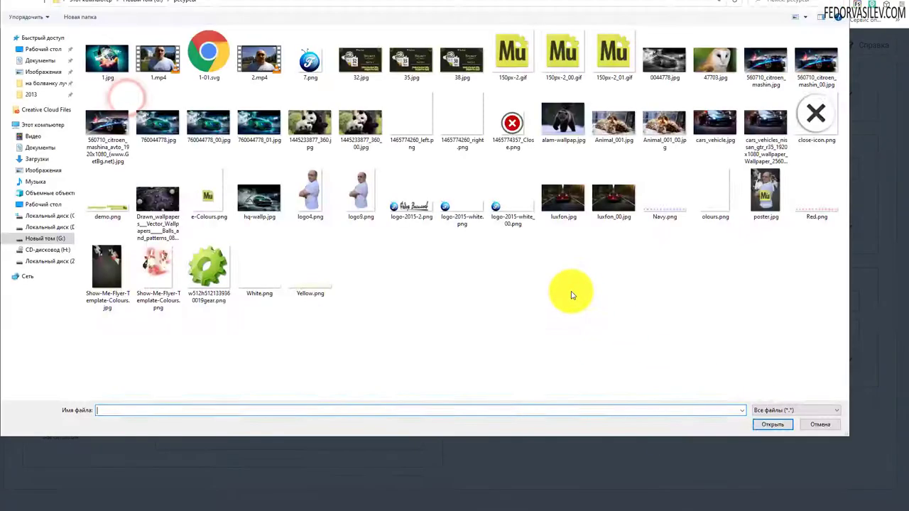
{"action": "left_click", "coordinate": [250, 126]}
{"action": "left_click", "coordinate": [774, 424]}
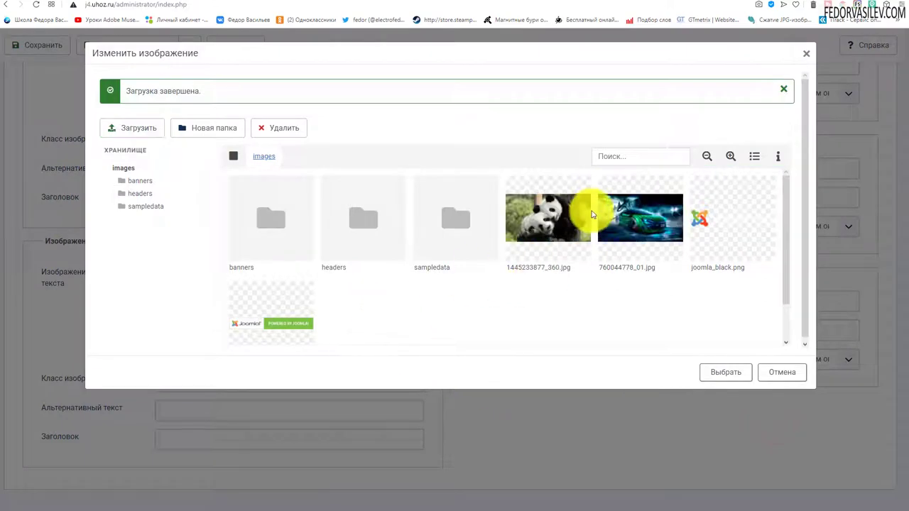
{"action": "left_click", "coordinate": [604, 186]}
{"action": "left_click", "coordinate": [724, 372]}
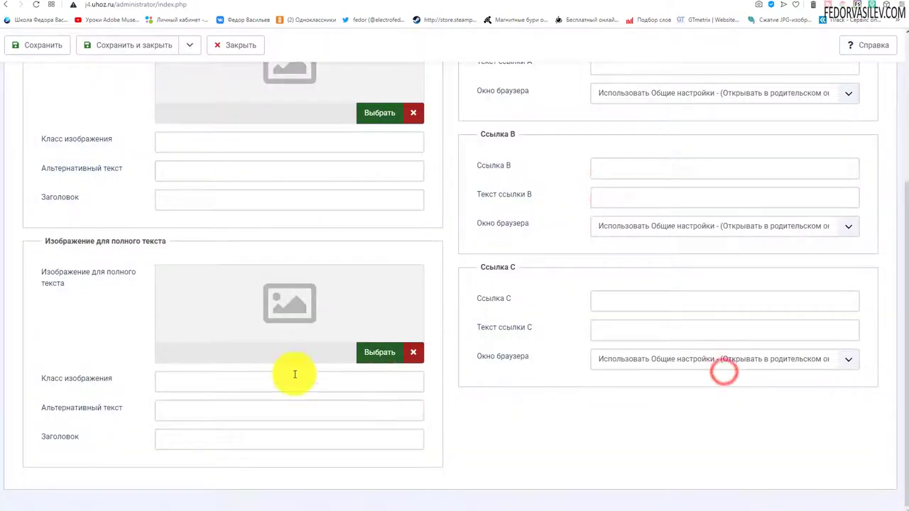
- Return to the article's text, save the article, and open its version history
{"action": "scroll", "coordinate": [564, 361], "scroll_direction": "up", "scroll_amount": 5}
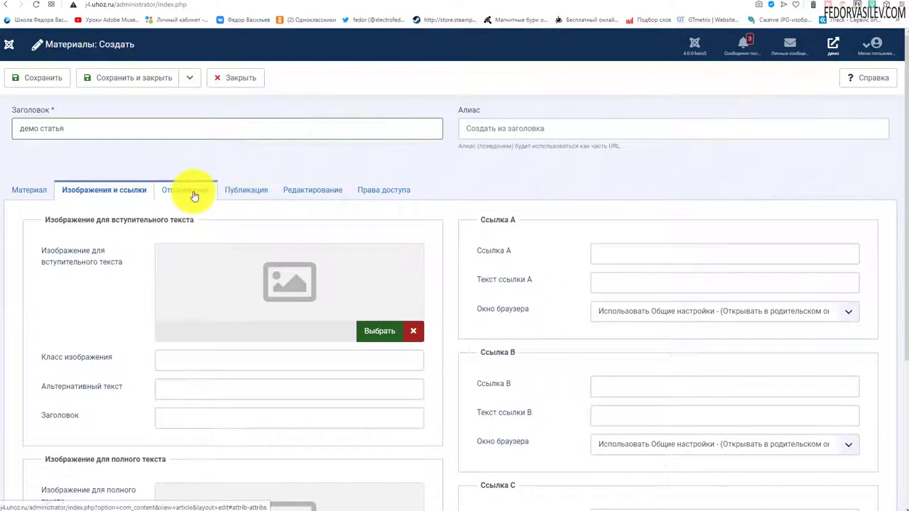
{"action": "scroll", "coordinate": [588, 209], "scroll_direction": "down", "scroll_amount": 4}
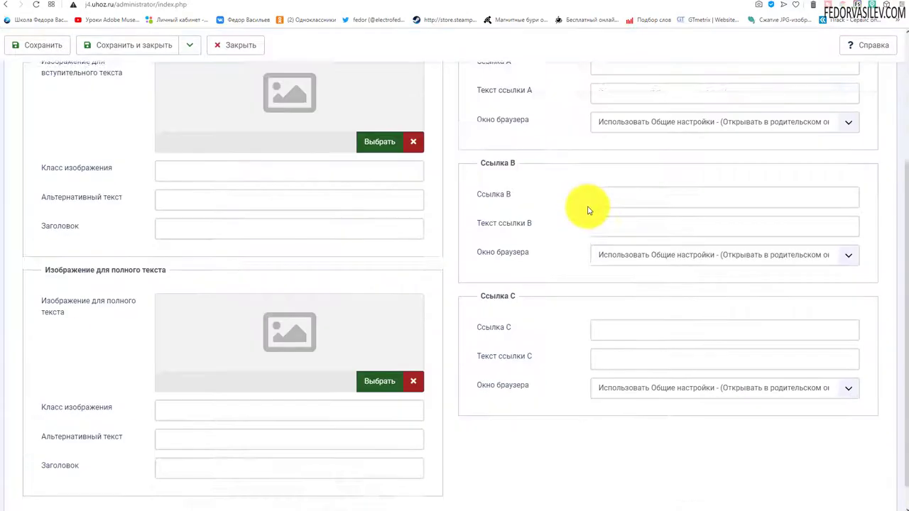
{"action": "scroll", "coordinate": [578, 213], "scroll_direction": "up", "scroll_amount": 3}
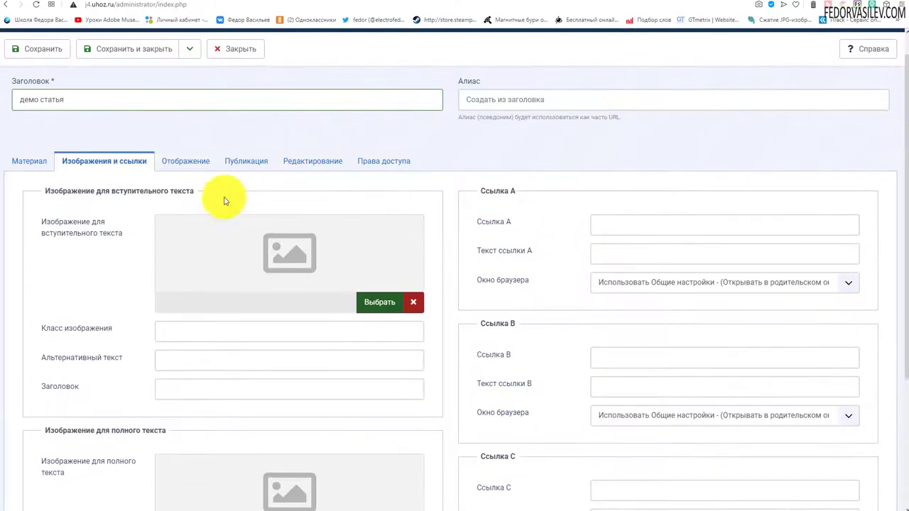
{"action": "left_click", "coordinate": [29, 161]}
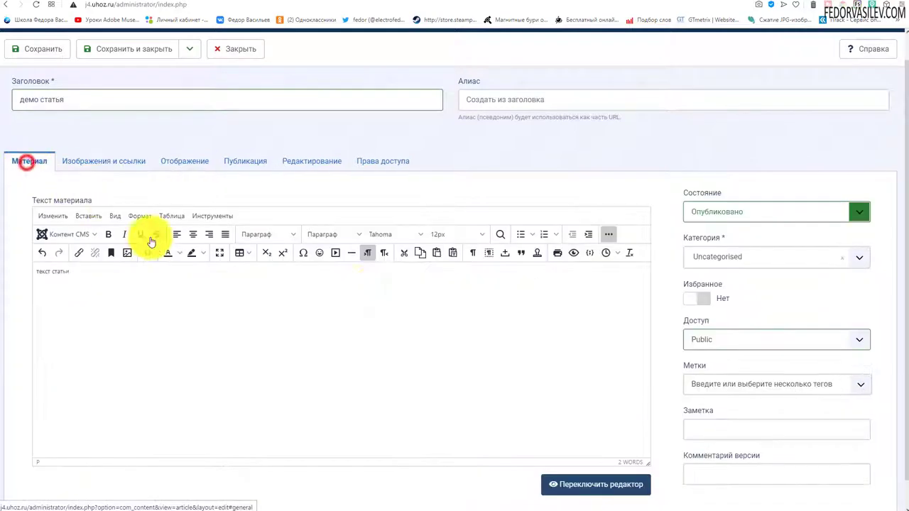
{"action": "scroll", "coordinate": [298, 274], "scroll_direction": "up", "scroll_amount": 1}
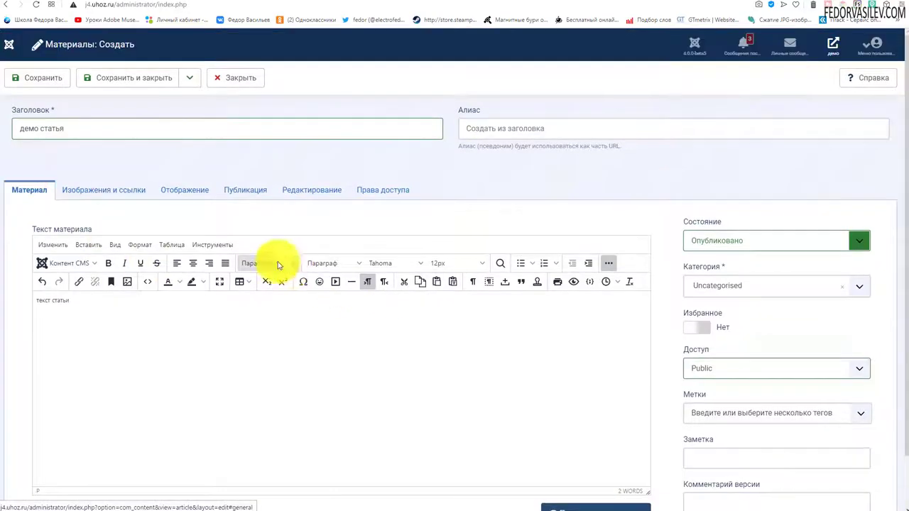
{"action": "left_click", "coordinate": [30, 77]}
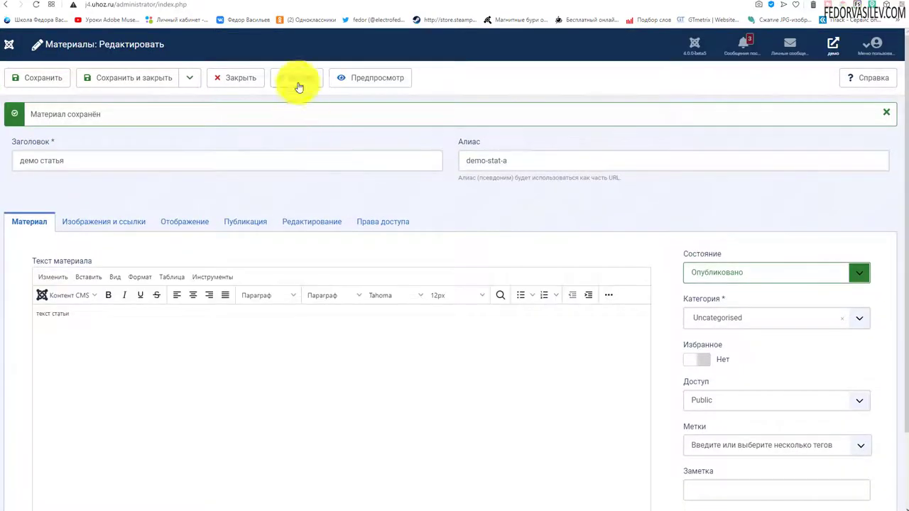
{"action": "left_click", "coordinate": [302, 82]}
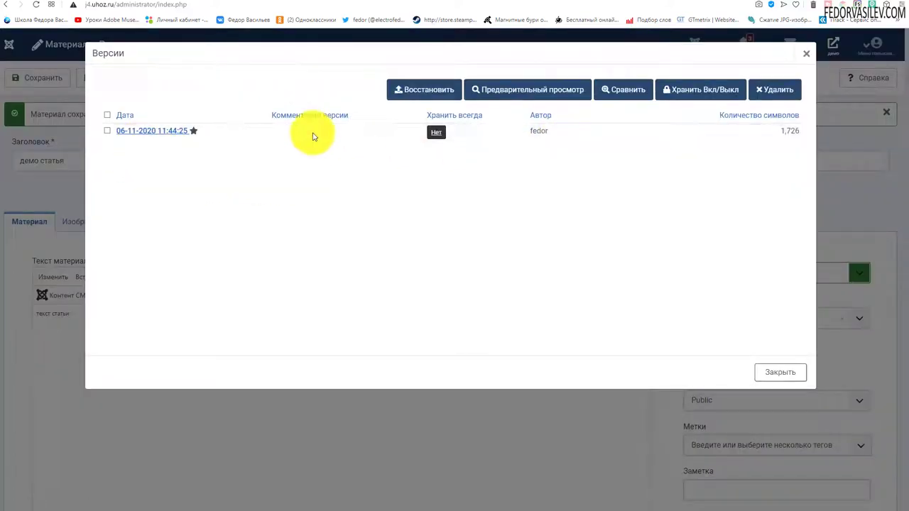
- Preview how the demo article looks on the site, and save and close the article
{"action": "left_click", "coordinate": [806, 54]}
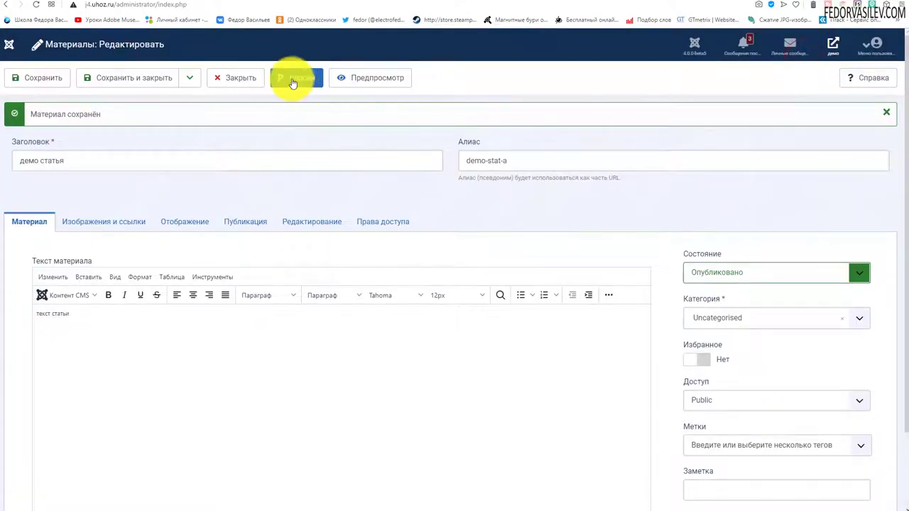
{"action": "left_click", "coordinate": [373, 83]}
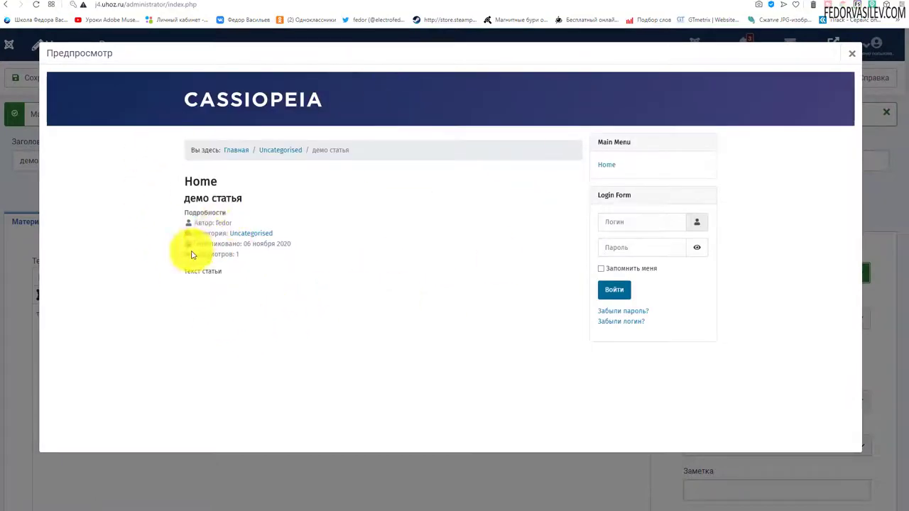
{"action": "left_click", "coordinate": [851, 53]}
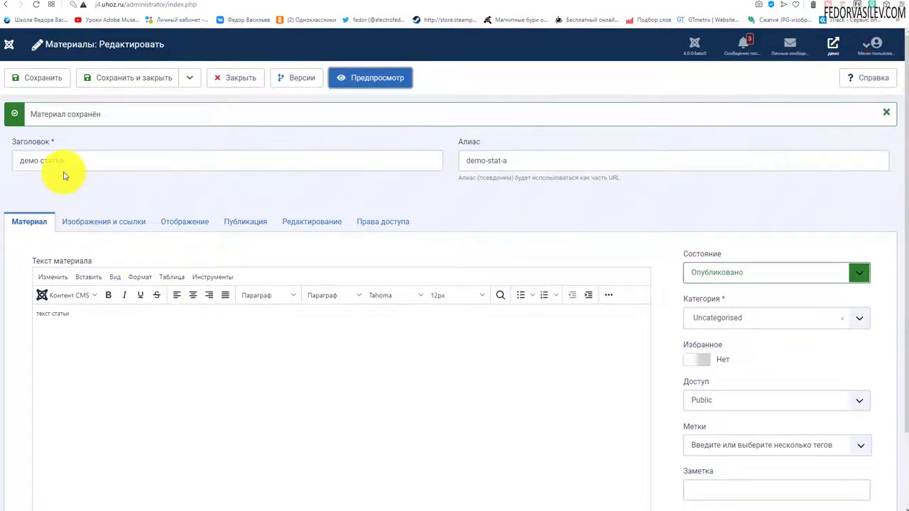
{"action": "left_click", "coordinate": [127, 78]}
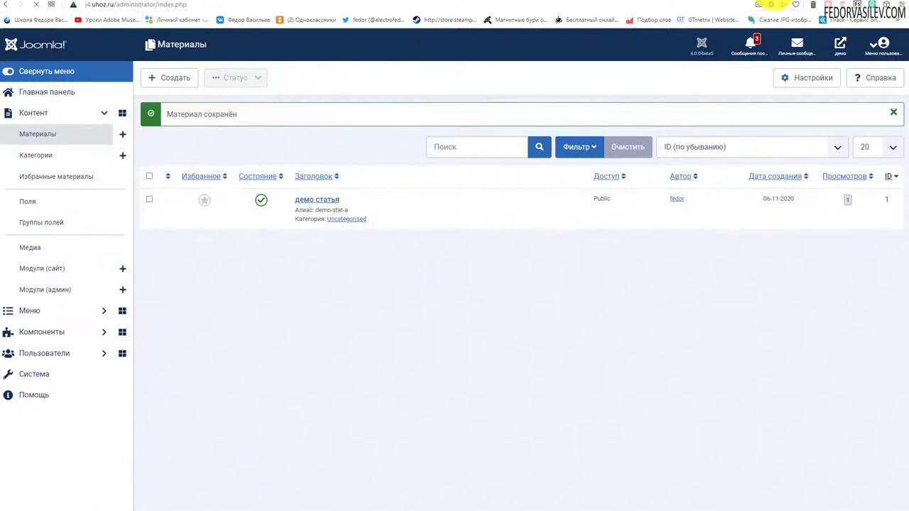
- Check the reloaded home page of the site for the demo article and return to the article list
{"action": "left_click", "coordinate": [833, 44]}
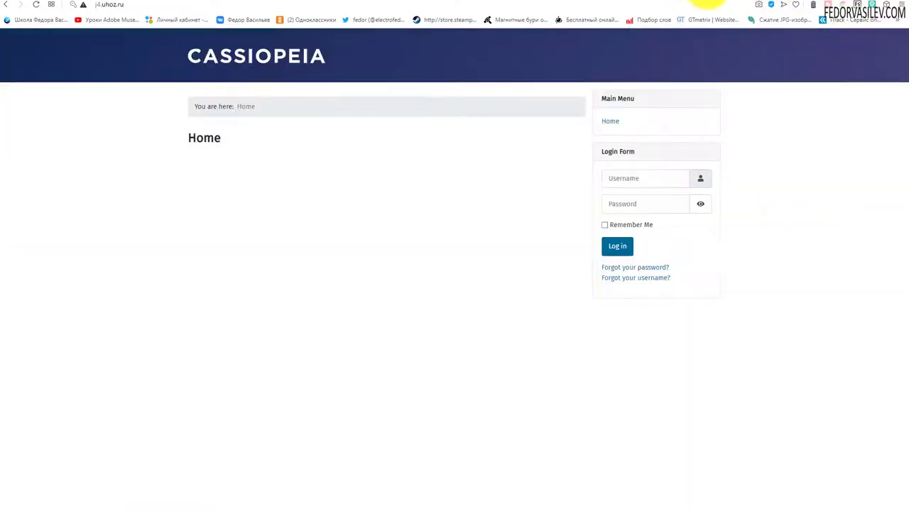
{"action": "left_click", "coordinate": [35, 5]}
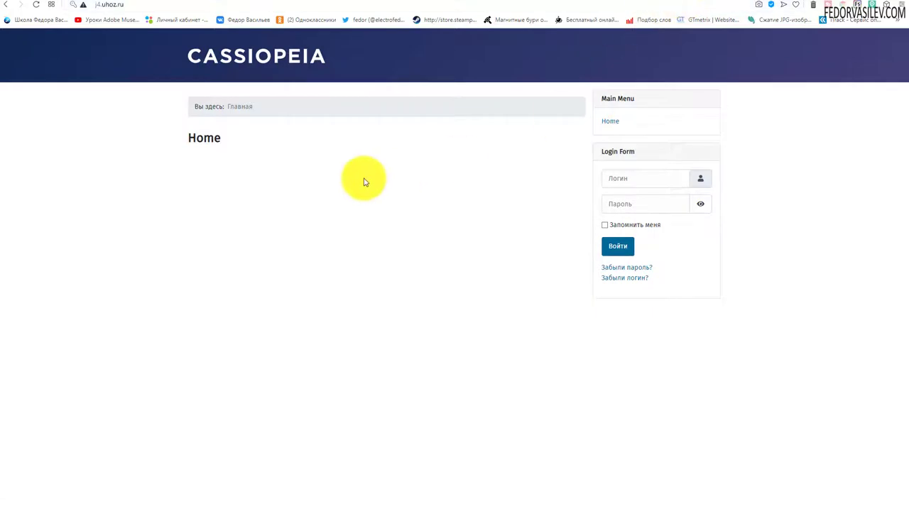
{"action": "left_click", "coordinate": [669, 1]}
{"action": "left_click", "coordinate": [561, 2]}
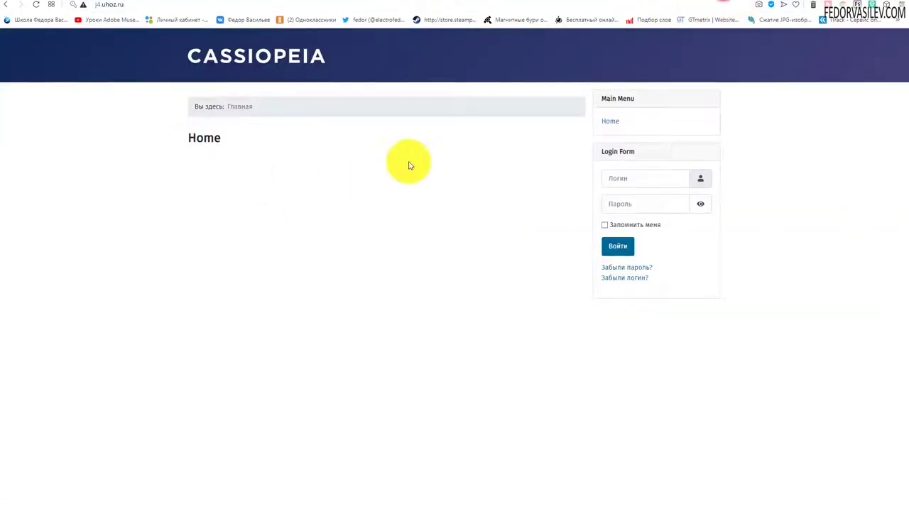
{"action": "left_click", "coordinate": [666, 3]}
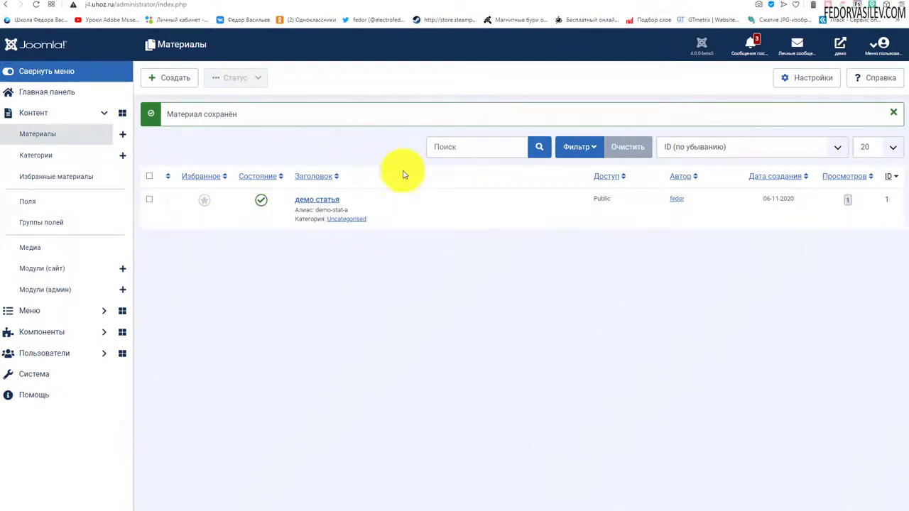
- Mark the demo article as featured and reopen the site's home page to check it
{"action": "left_click", "coordinate": [204, 201]}
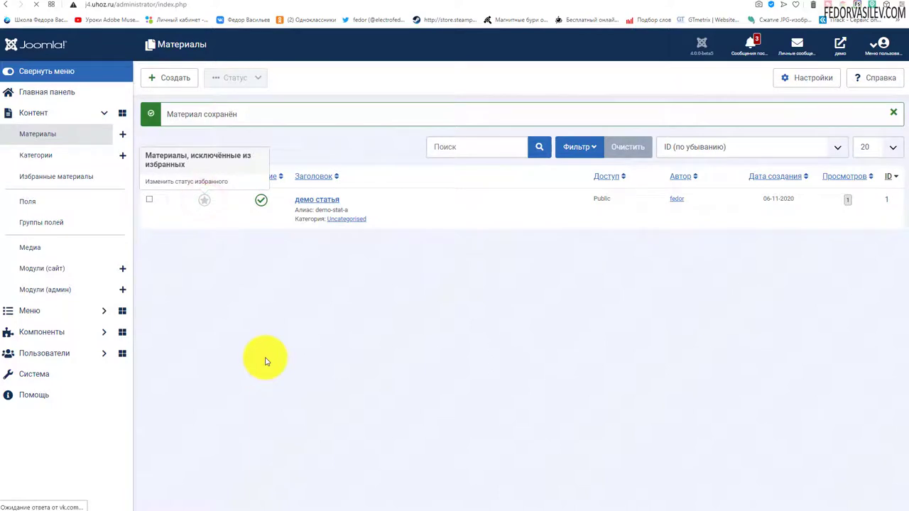
{"action": "left_click", "coordinate": [726, 3]}
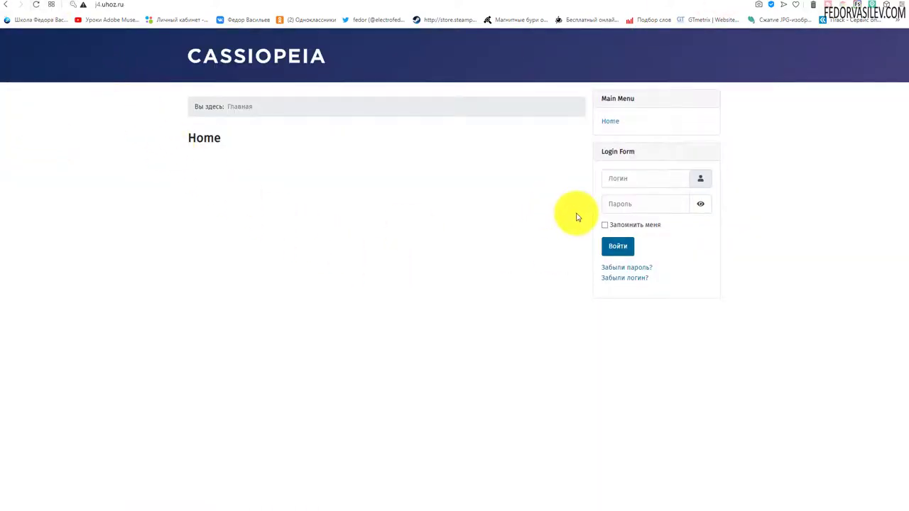
{"action": "left_click", "coordinate": [609, 123]}
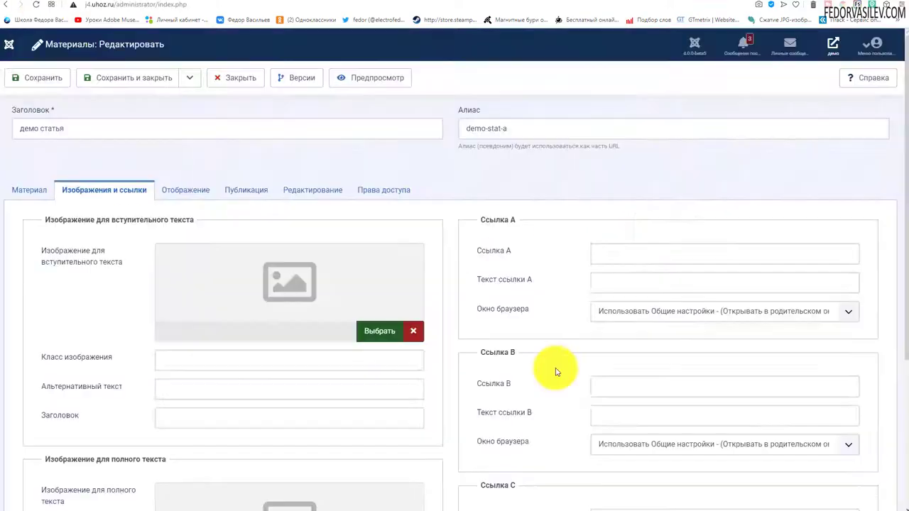
- Compare the article's display on the site with the intro and full text image fields in its settings
{"action": "scroll", "coordinate": [442, 162], "scroll_direction": "down", "scroll_amount": 1}
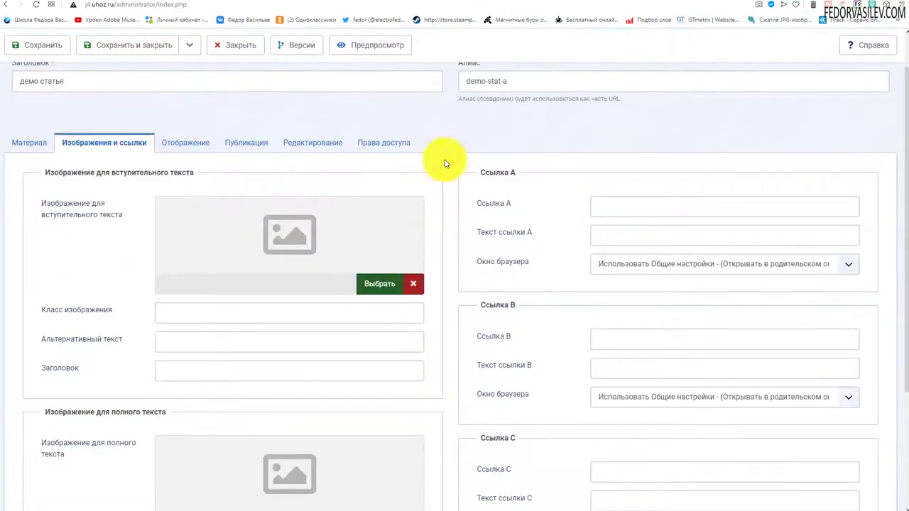
{"action": "left_click", "coordinate": [731, 2]}
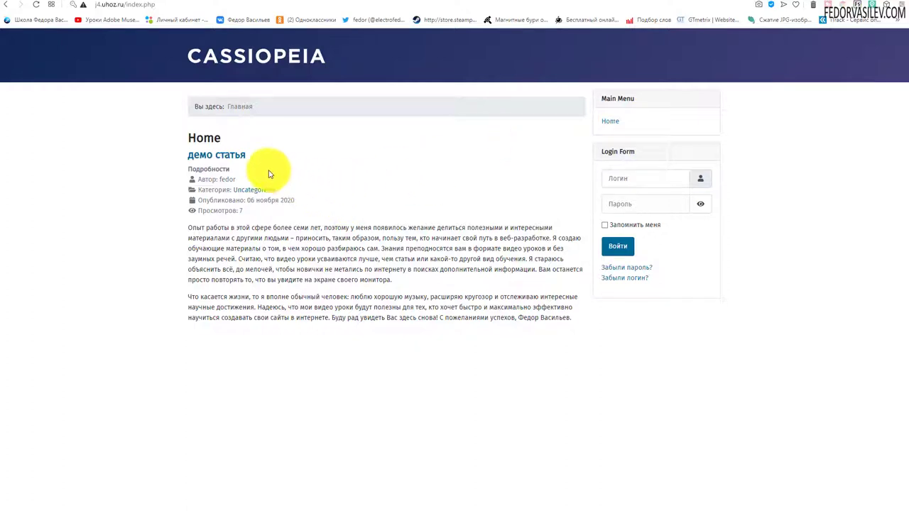
{"action": "left_click", "coordinate": [678, 3]}
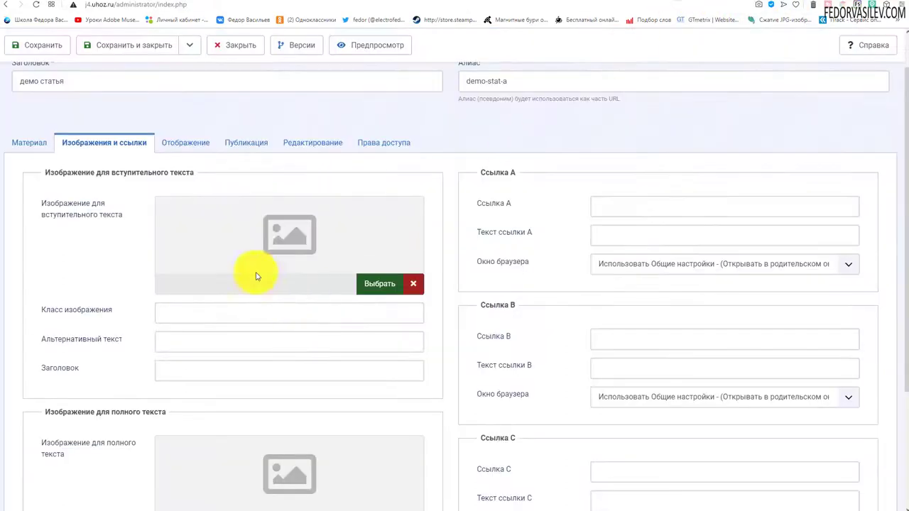
{"action": "left_click_drag", "start_coordinate": [50, 204], "coordinate": [69, 216]}
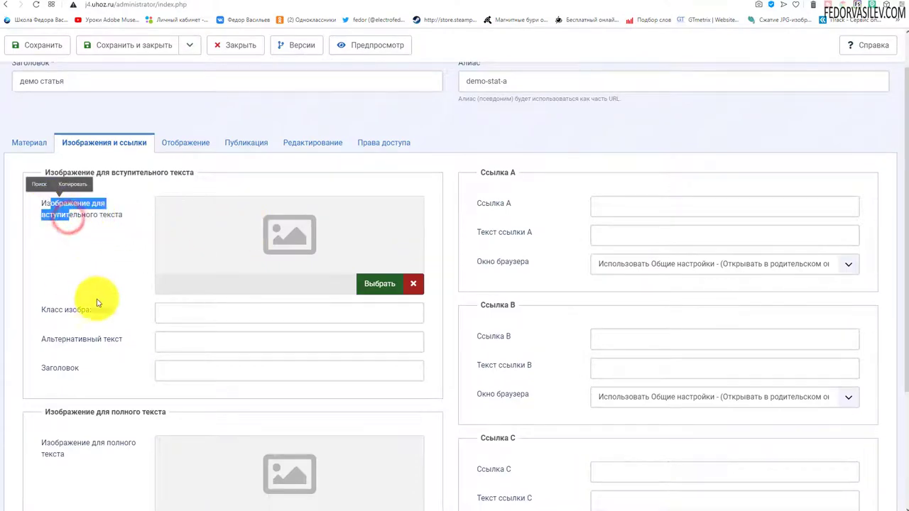
{"action": "scroll", "coordinate": [142, 241], "scroll_direction": "down", "scroll_amount": 3}
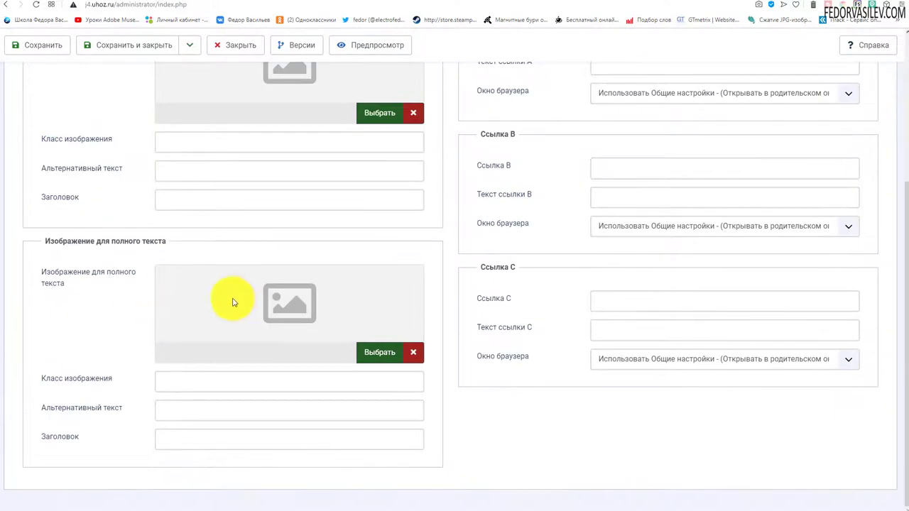
- Try to set banner.jpg from the banners folder as the article's intro text image, and save the article
{"action": "left_click", "coordinate": [363, 116]}
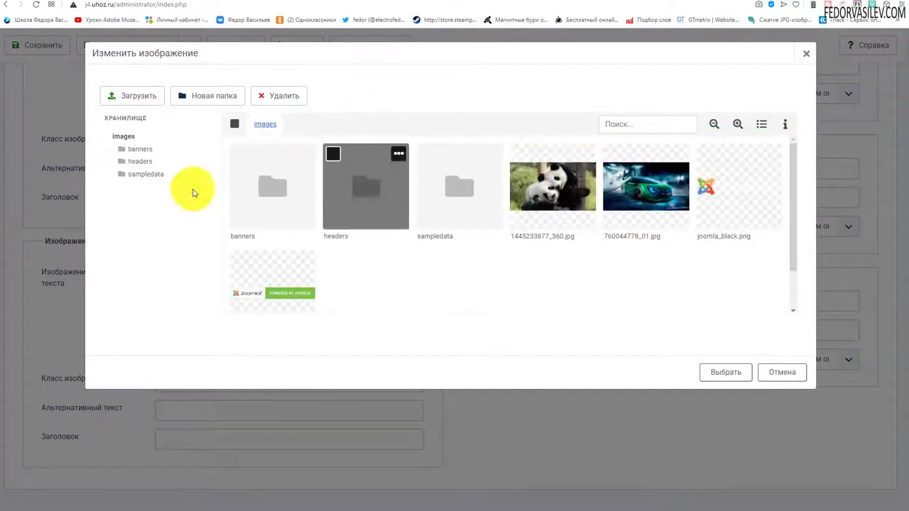
{"action": "left_click", "coordinate": [134, 150]}
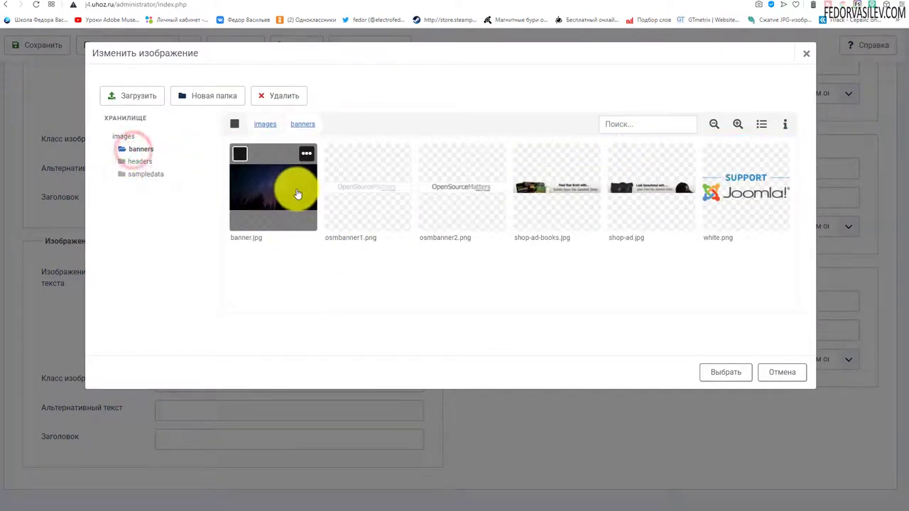
{"action": "left_click", "coordinate": [241, 149]}
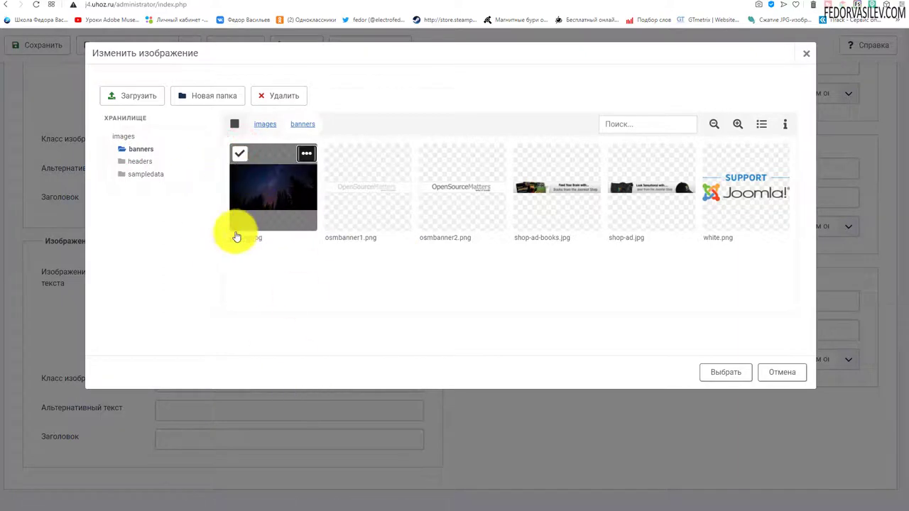
{"action": "left_click", "coordinate": [704, 375]}
{"action": "scroll", "coordinate": [203, 213], "scroll_direction": "up", "scroll_amount": 3}
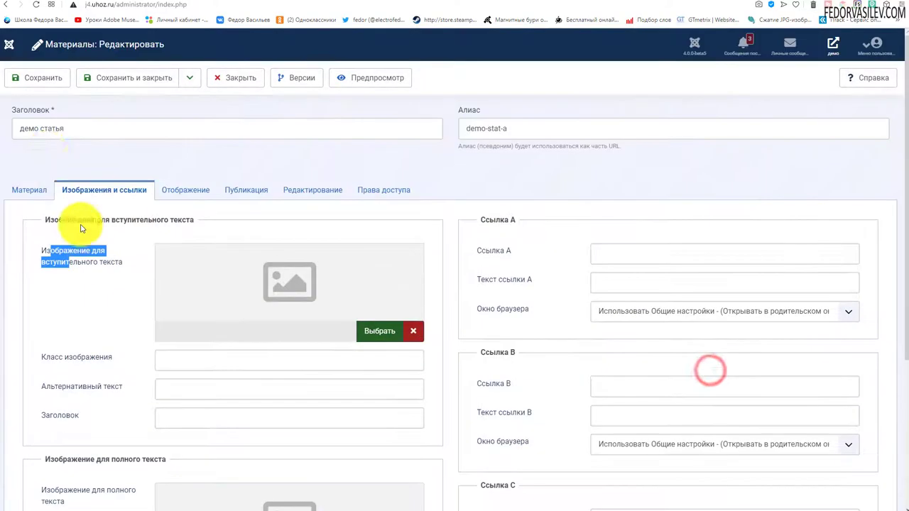
{"action": "left_click", "coordinate": [39, 78]}
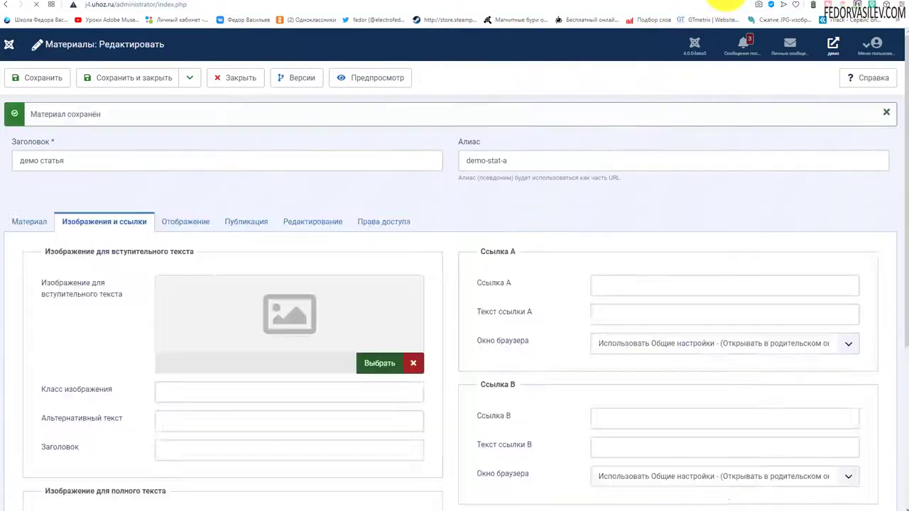
- Reload the site's home page and check the demo article there and on its own page for the image
{"action": "left_click", "coordinate": [731, 4]}
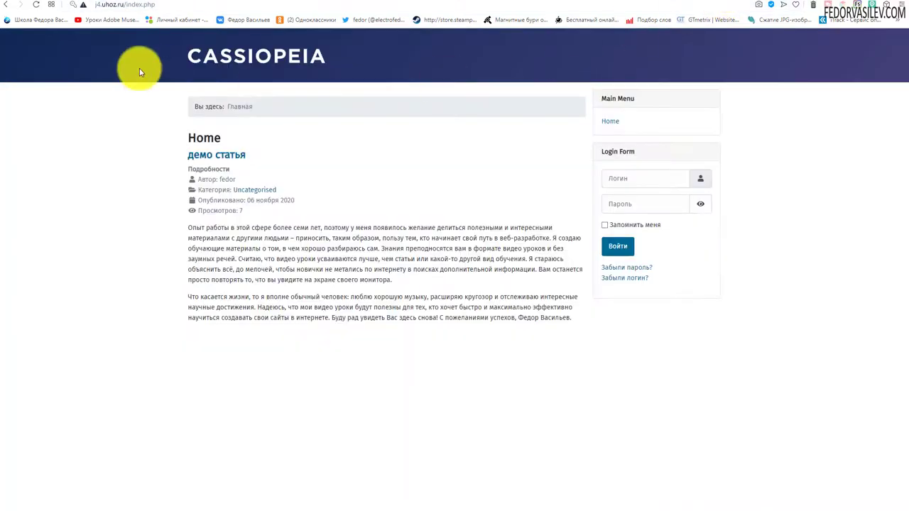
{"action": "left_click", "coordinate": [35, 5]}
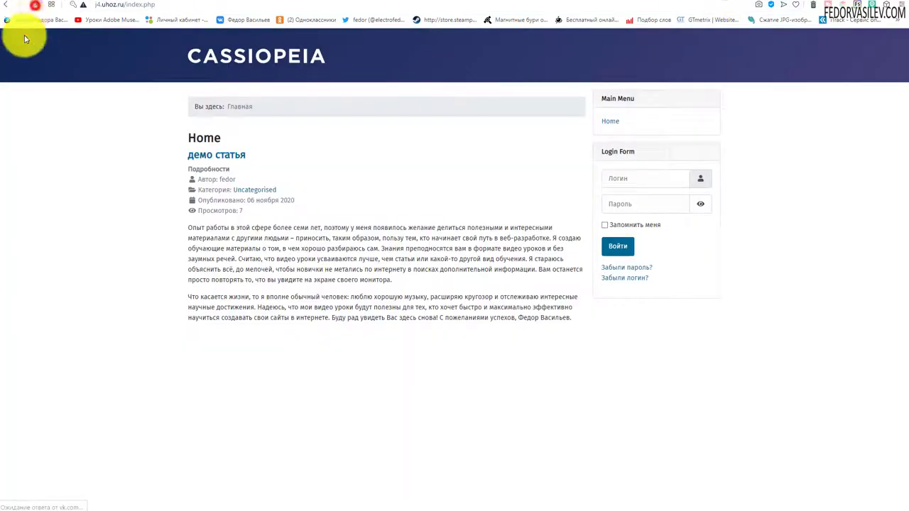
{"action": "left_click", "coordinate": [204, 137]}
{"action": "left_click", "coordinate": [206, 151]}
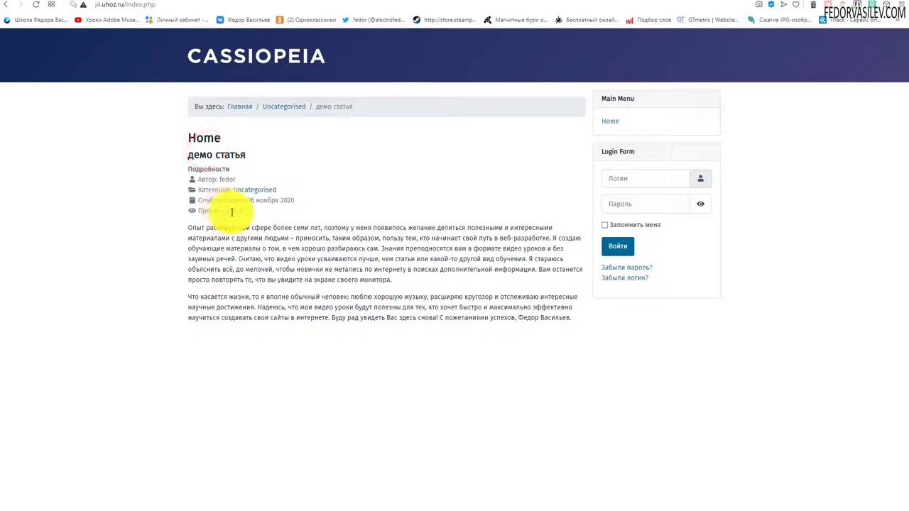
{"action": "key", "text": "alt+Left"}
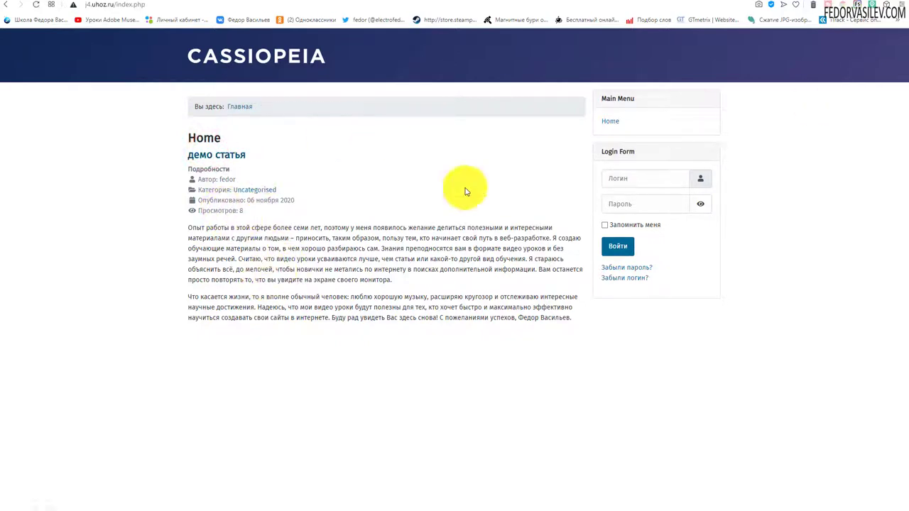
- Close the article in the administrator and remove its featured mark in the article list
{"action": "left_click", "coordinate": [652, 2]}
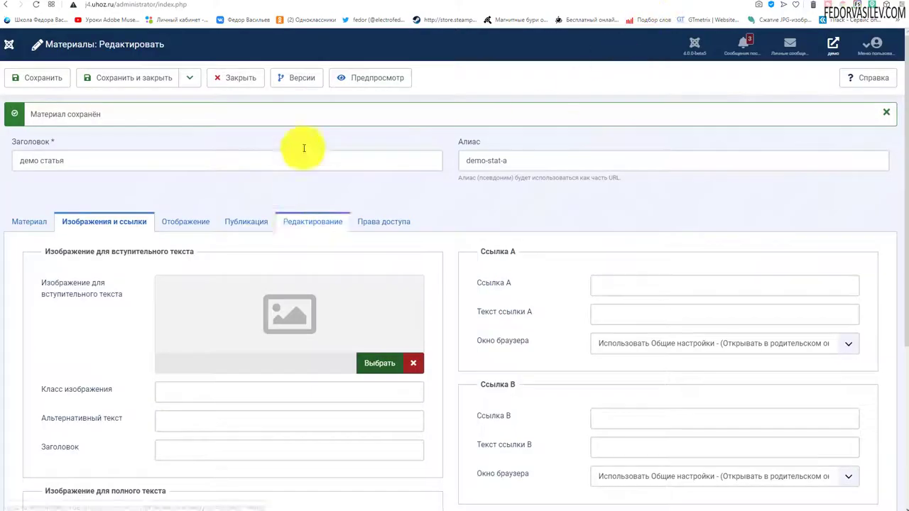
{"action": "left_click", "coordinate": [241, 82]}
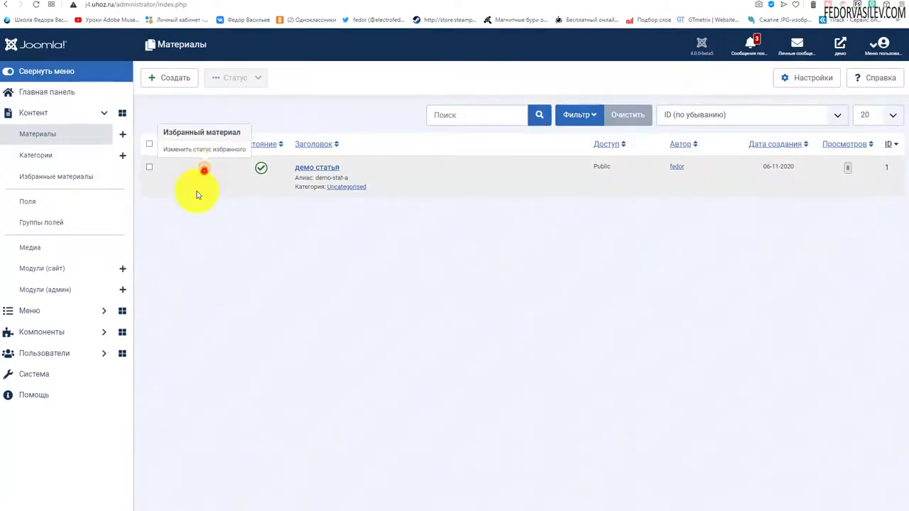
{"action": "left_click", "coordinate": [204, 170]}
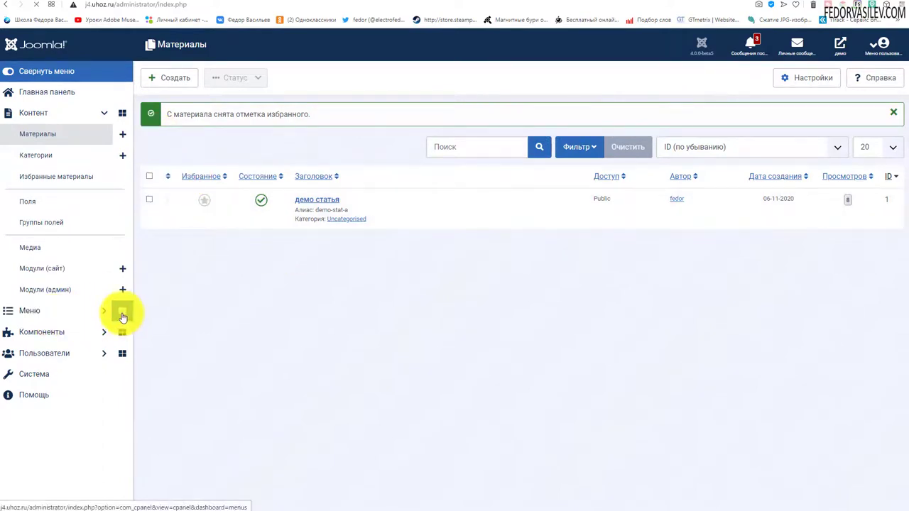
- Change the Main Menu's Home item to the type "Материал" and select "демо статья" as its article
{"action": "left_click", "coordinate": [558, 100]}
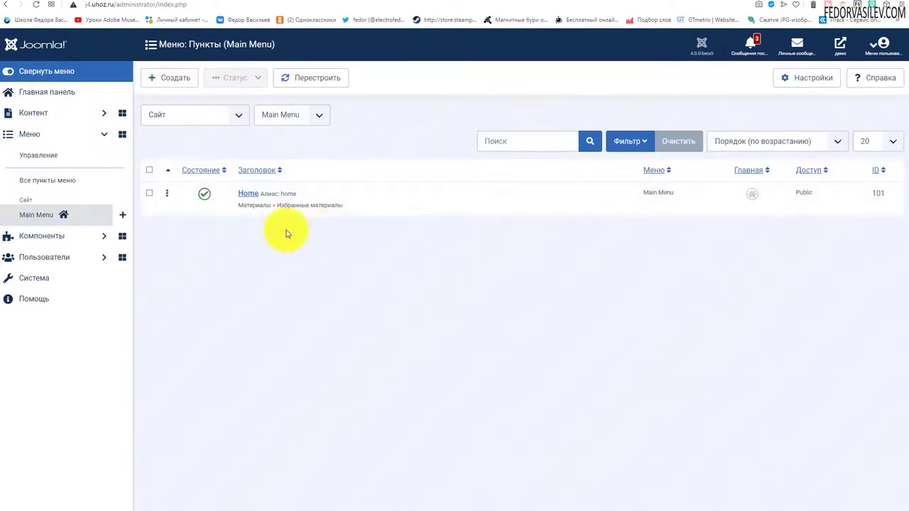
{"action": "left_click", "coordinate": [244, 196]}
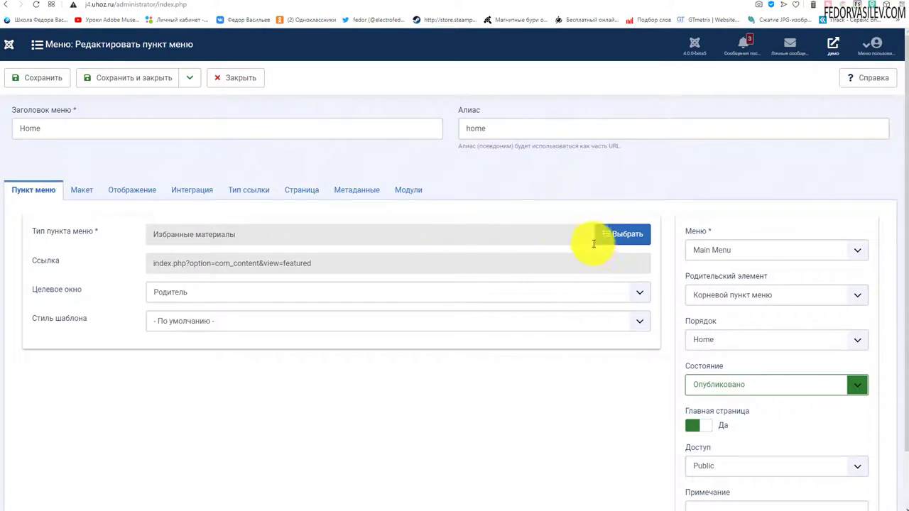
{"action": "left_click", "coordinate": [610, 237]}
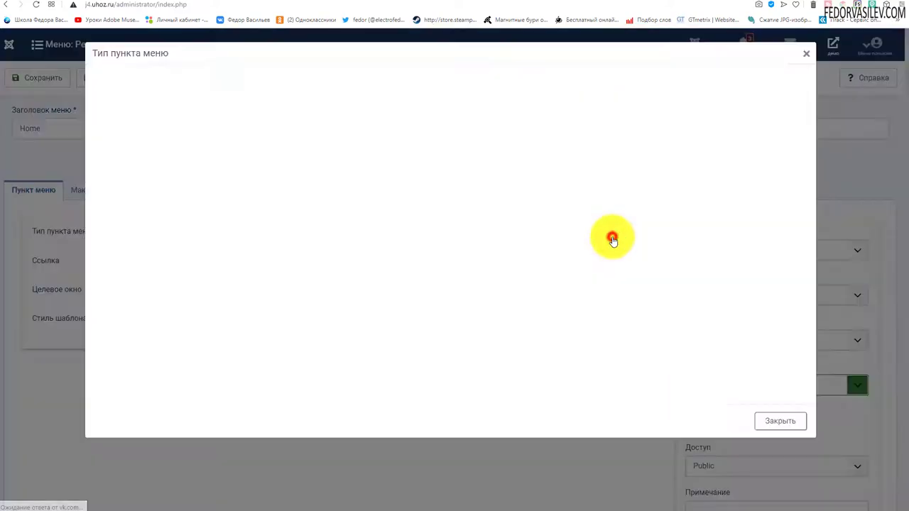
{"action": "left_click", "coordinate": [127, 148]}
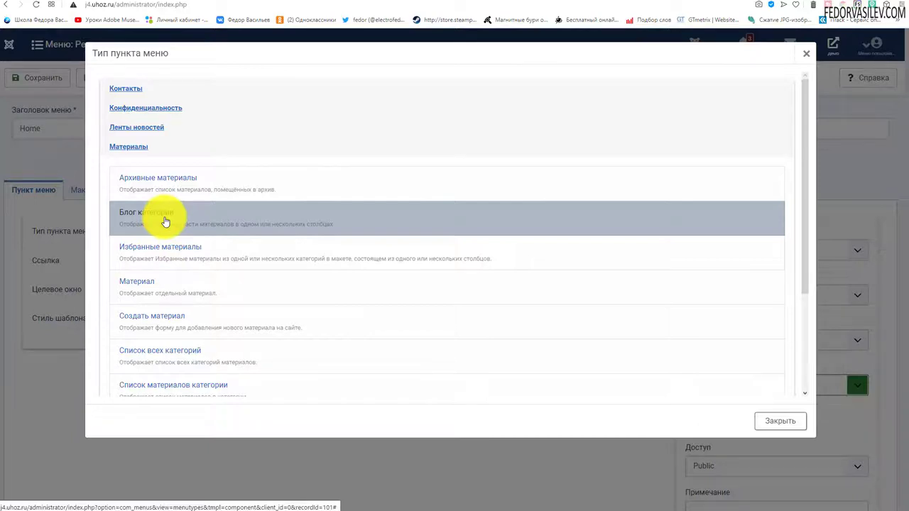
{"action": "left_click", "coordinate": [138, 285]}
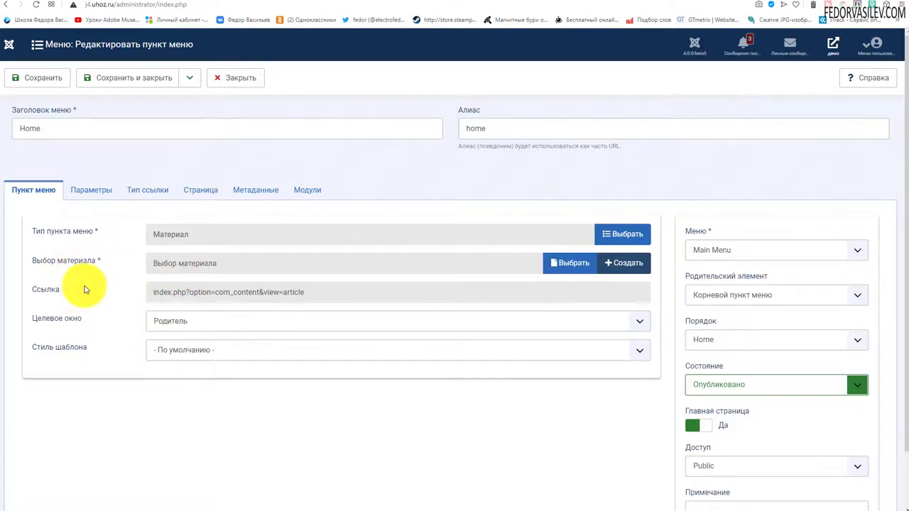
{"action": "left_click", "coordinate": [572, 269]}
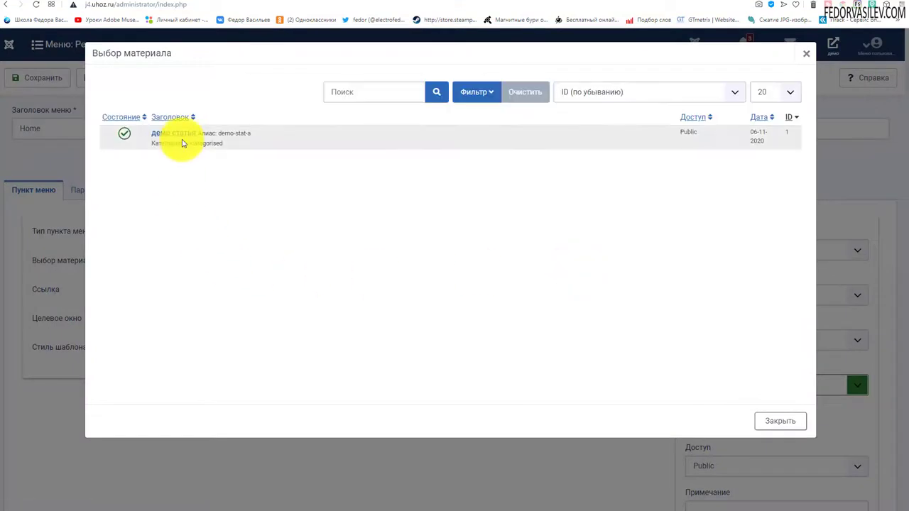
{"action": "left_click", "coordinate": [177, 133]}
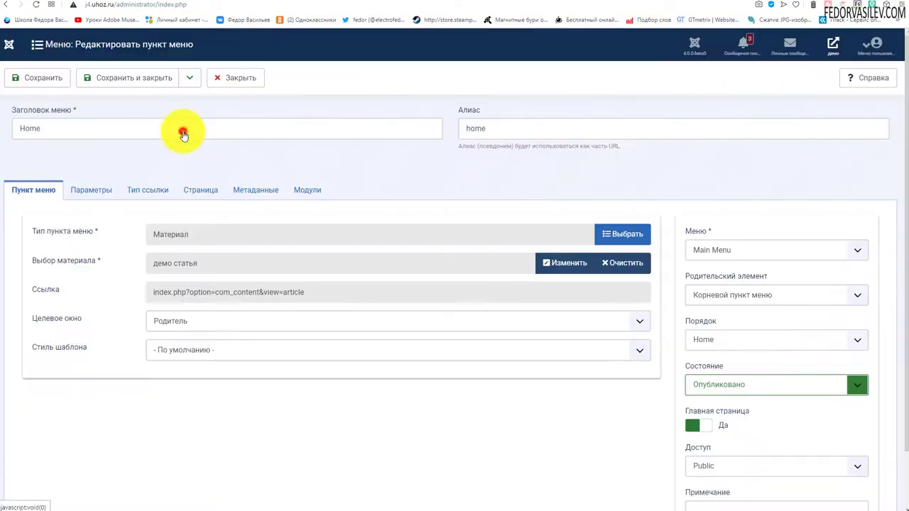
- Save and close the Home menu item, and reload the site's home page through its Home link to check the demo article
{"action": "left_click", "coordinate": [130, 78]}
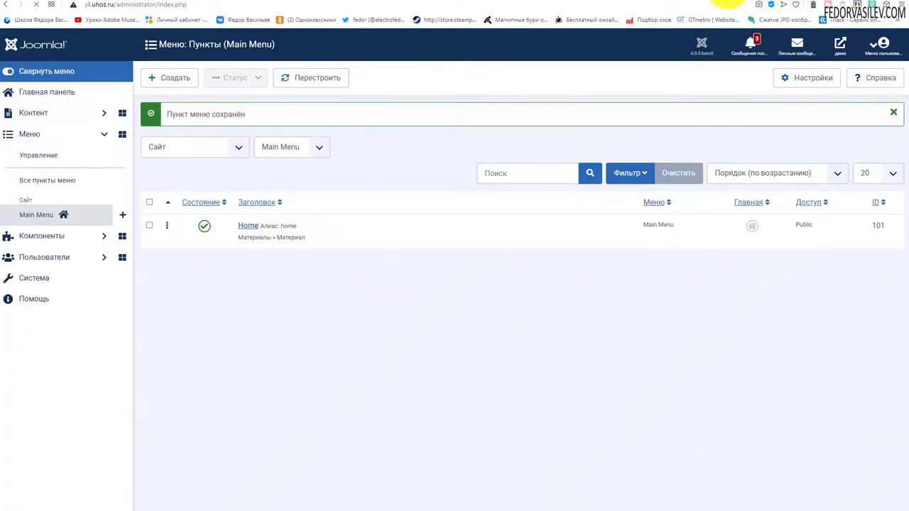
{"action": "left_click", "coordinate": [726, 3]}
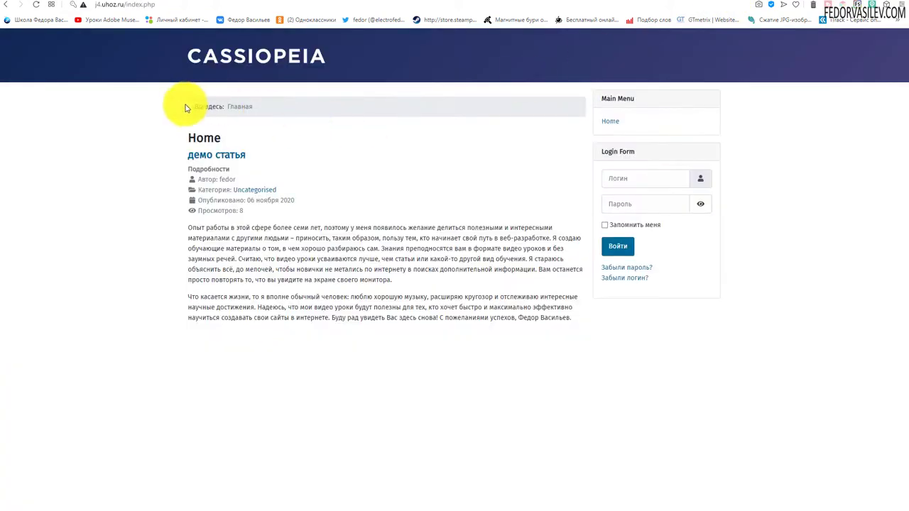
{"action": "left_click", "coordinate": [628, 127]}
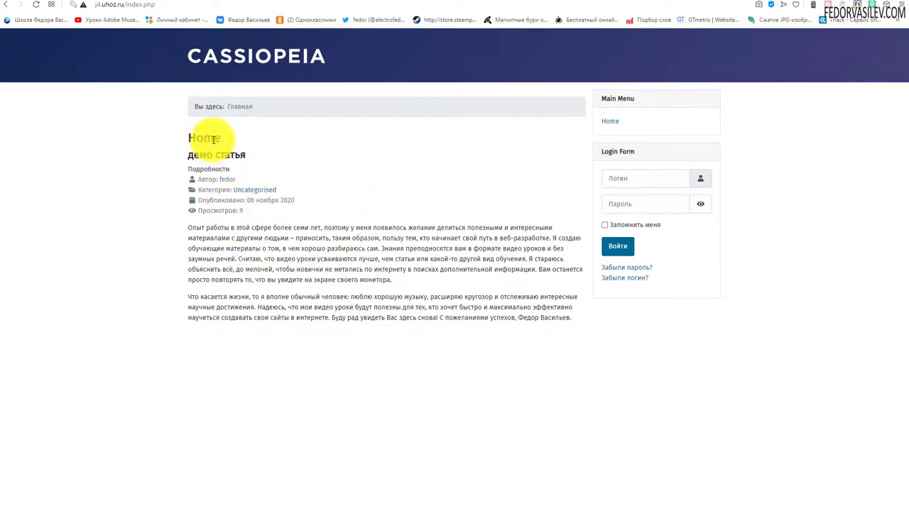
{"action": "key", "text": "F5"}
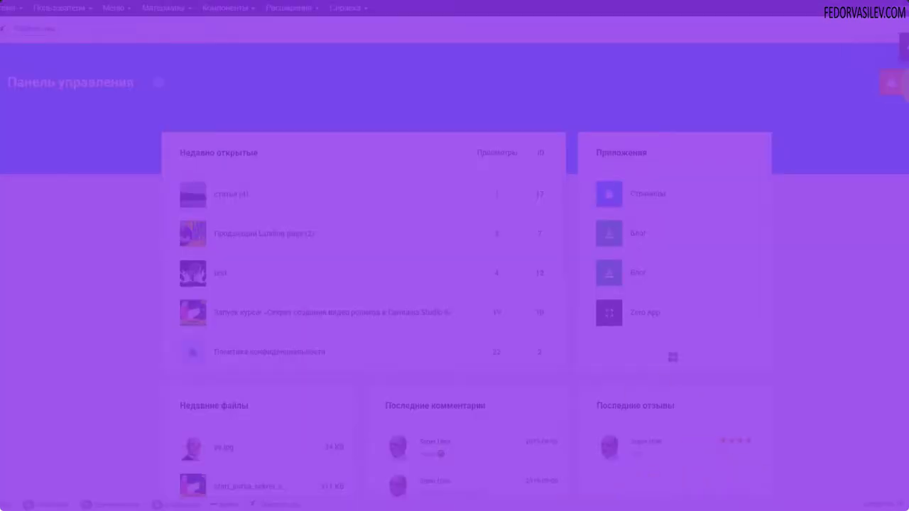
{"action": "left_click", "coordinate": [891, 82]}
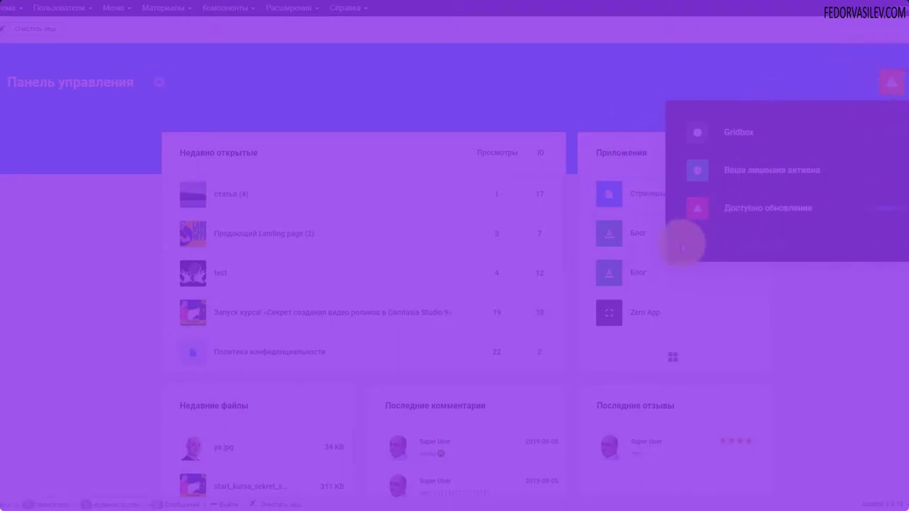
{"action": "left_click", "coordinate": [746, 174]}
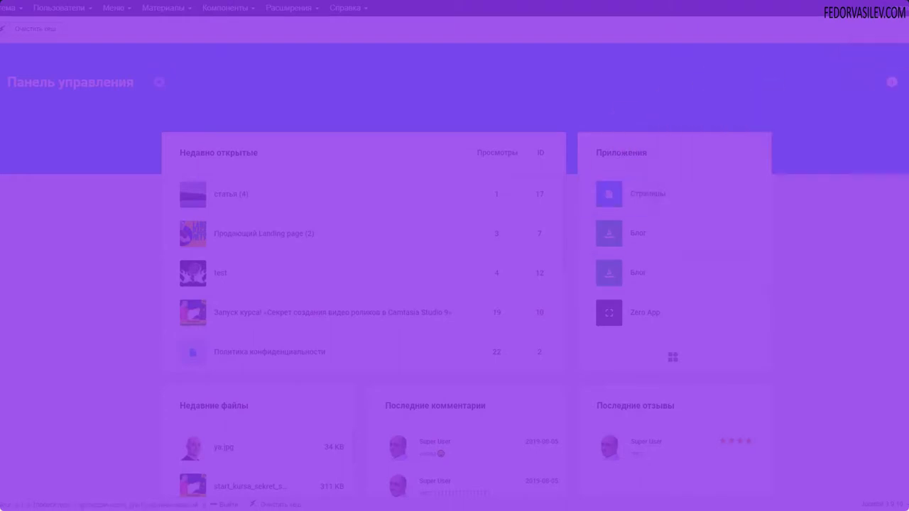
{"action": "left_click", "coordinate": [19, 134]}
{"action": "left_click", "coordinate": [14, 173]}
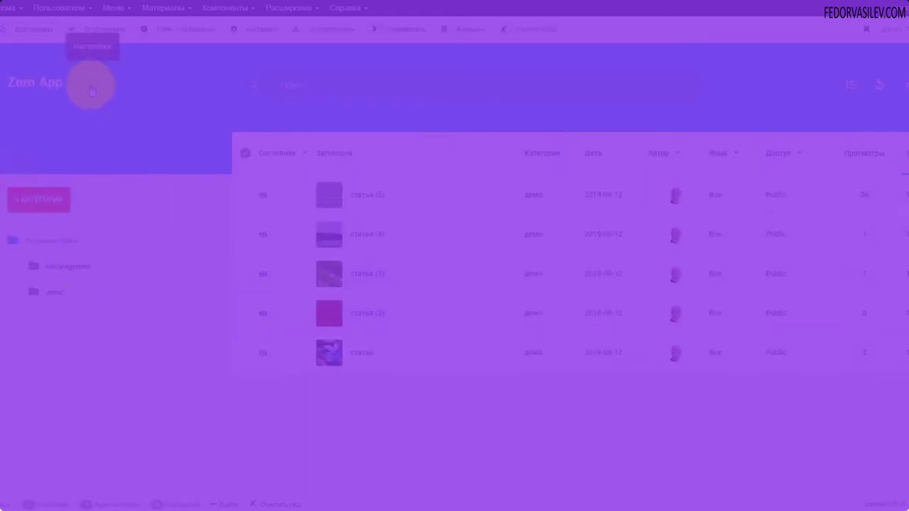
{"action": "left_click", "coordinate": [88, 84]}
{"action": "left_click", "coordinate": [96, 210]}
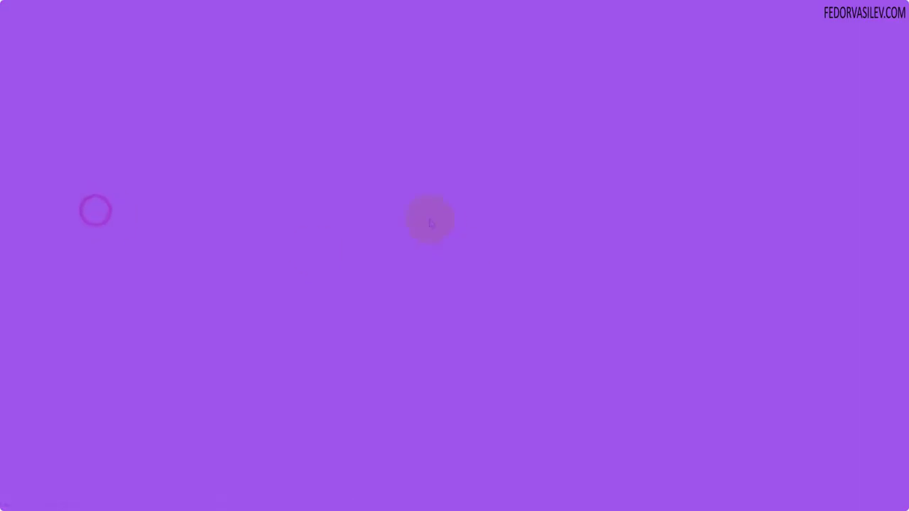